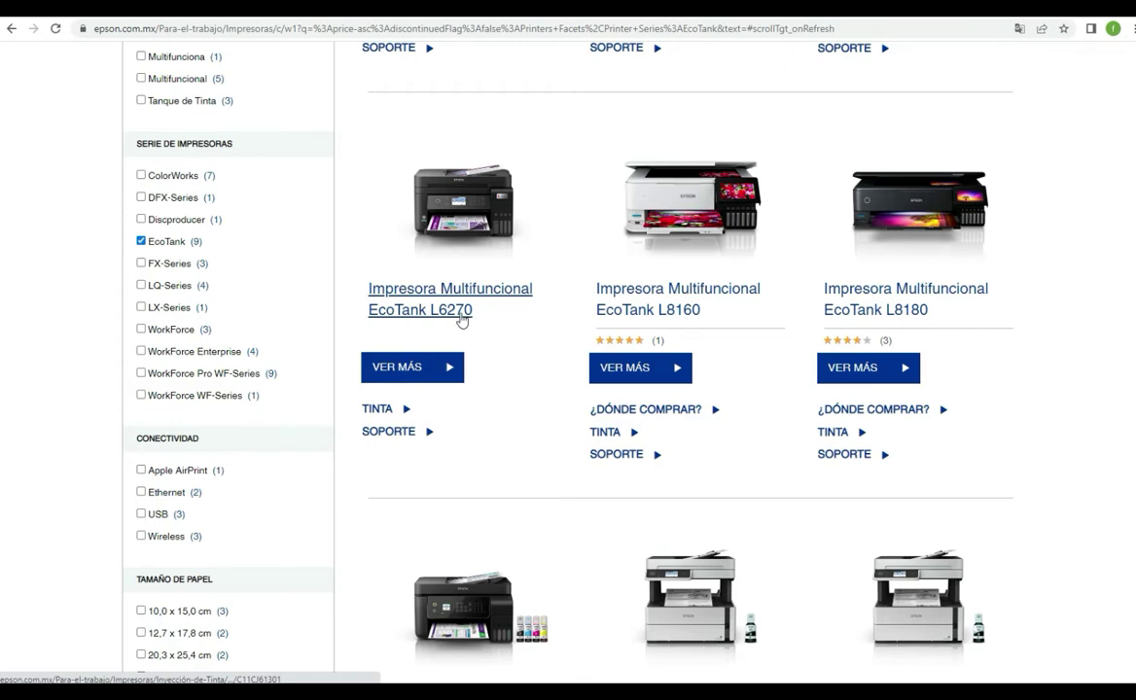
Step: Open the support page for the EcoTank L6270 and check the operating systems offered for its downloads
click(389, 432)
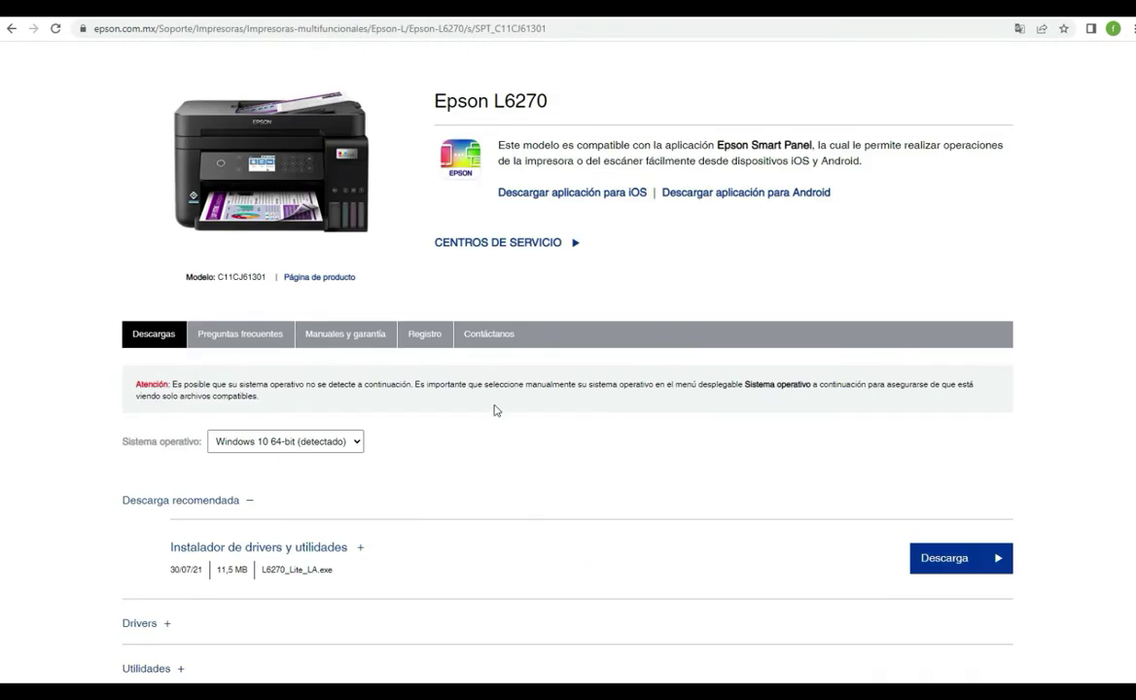
scroll(478, 385, down, 2)
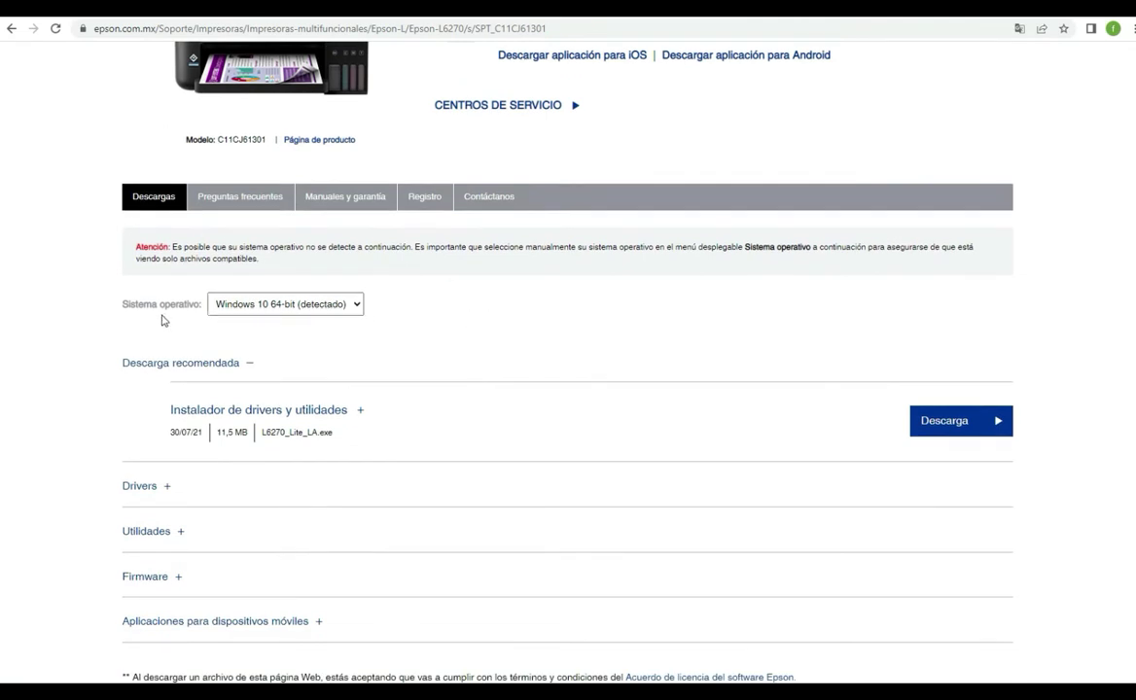
click(357, 305)
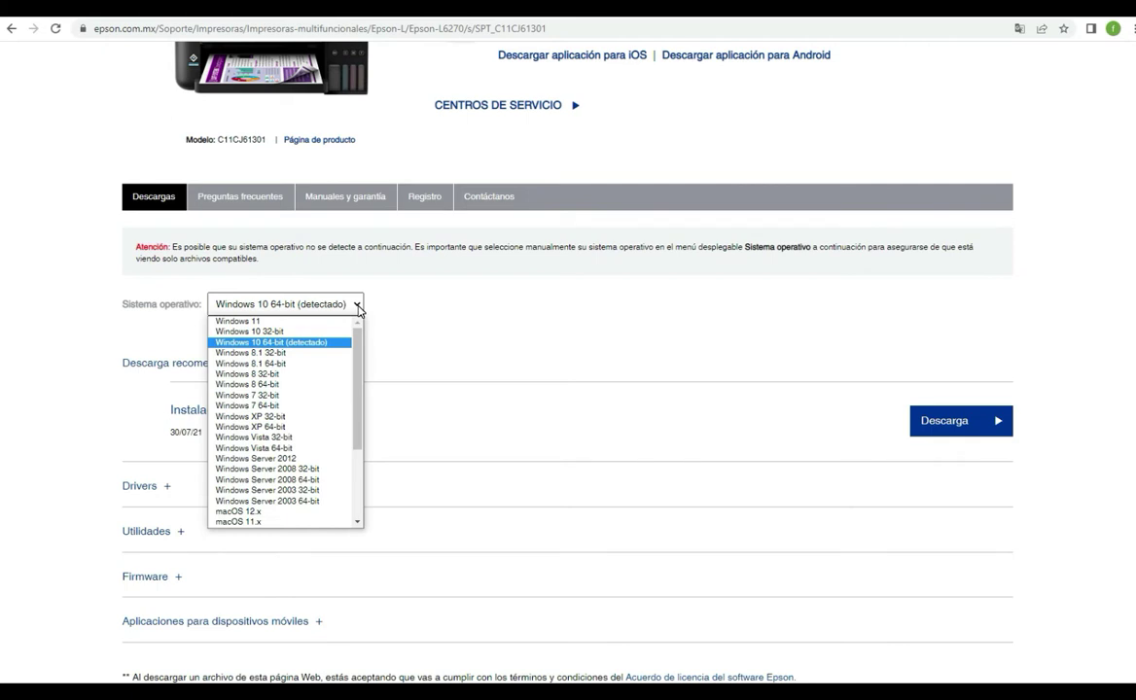
click(358, 307)
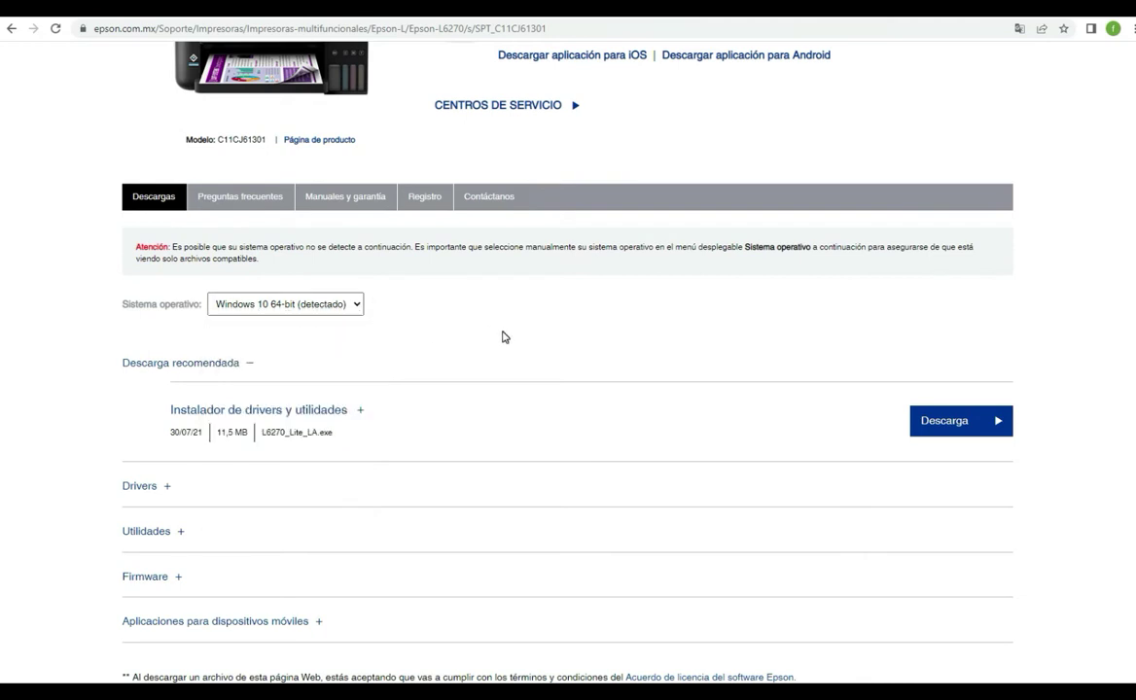
Step: Examine the Descarga recomendada, Drivers and Utilidades sections of the L6270 downloads
scroll(120, 314, down, 1)
click(121, 314)
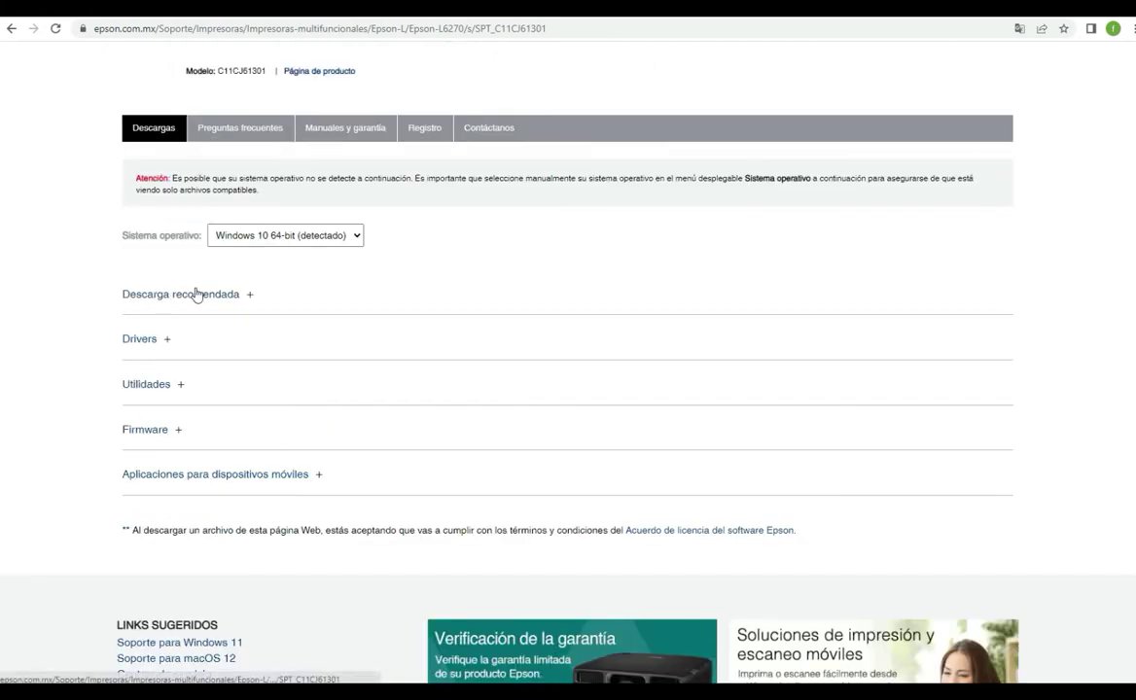
click(250, 297)
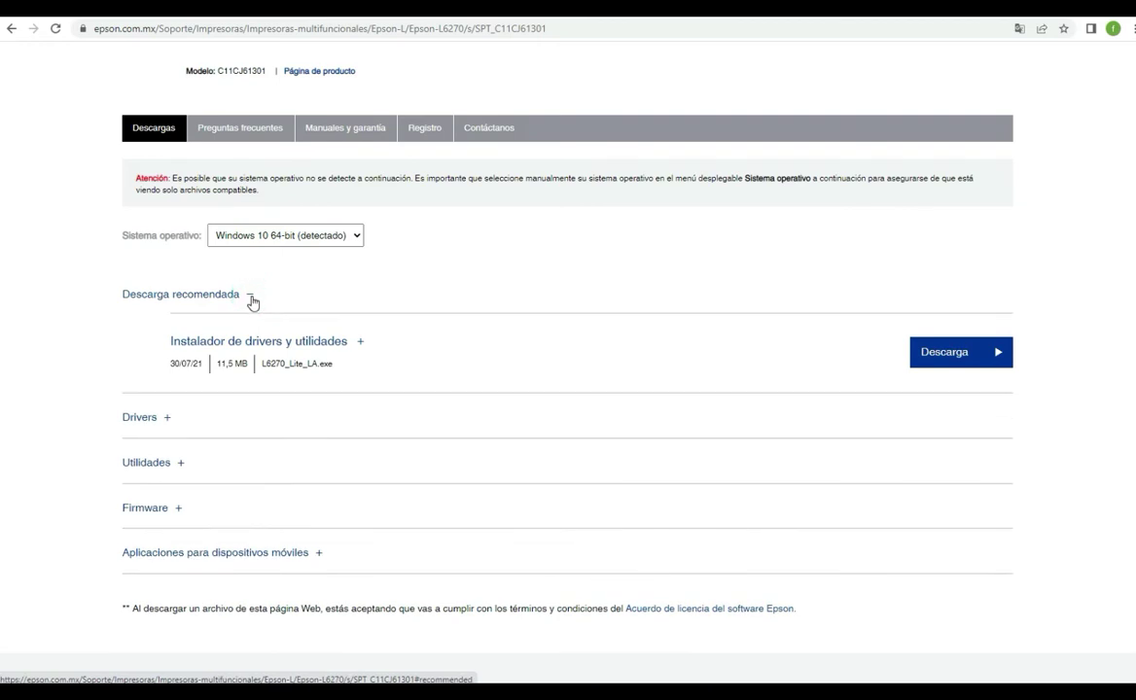
click(250, 296)
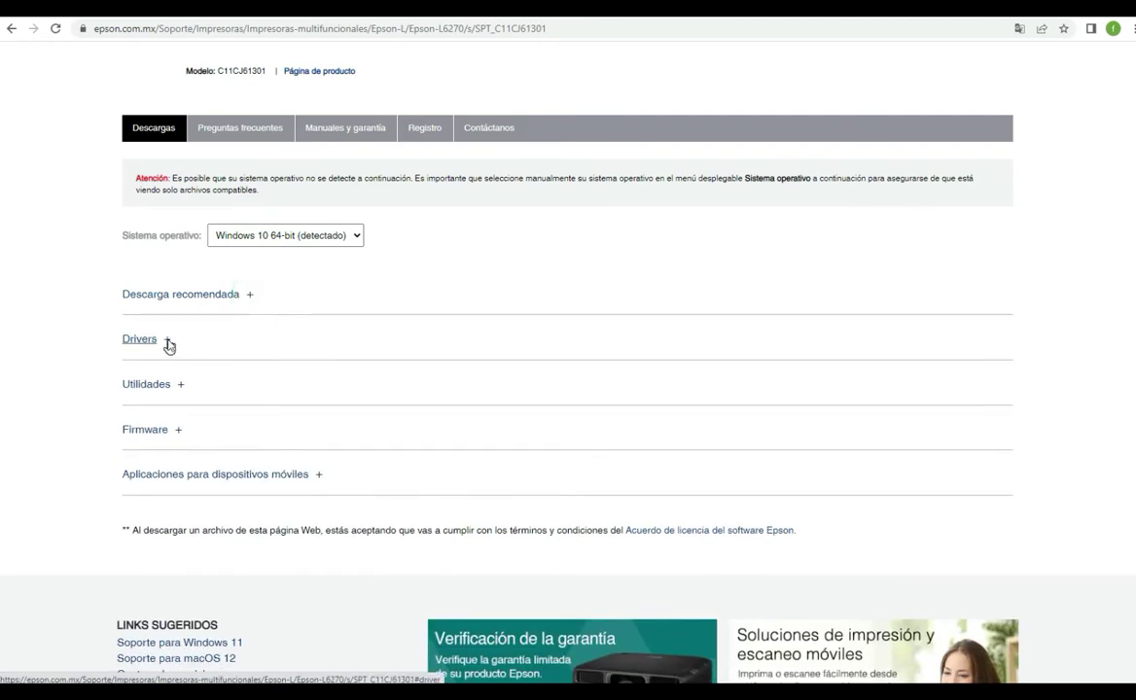
click(168, 340)
click(168, 340)
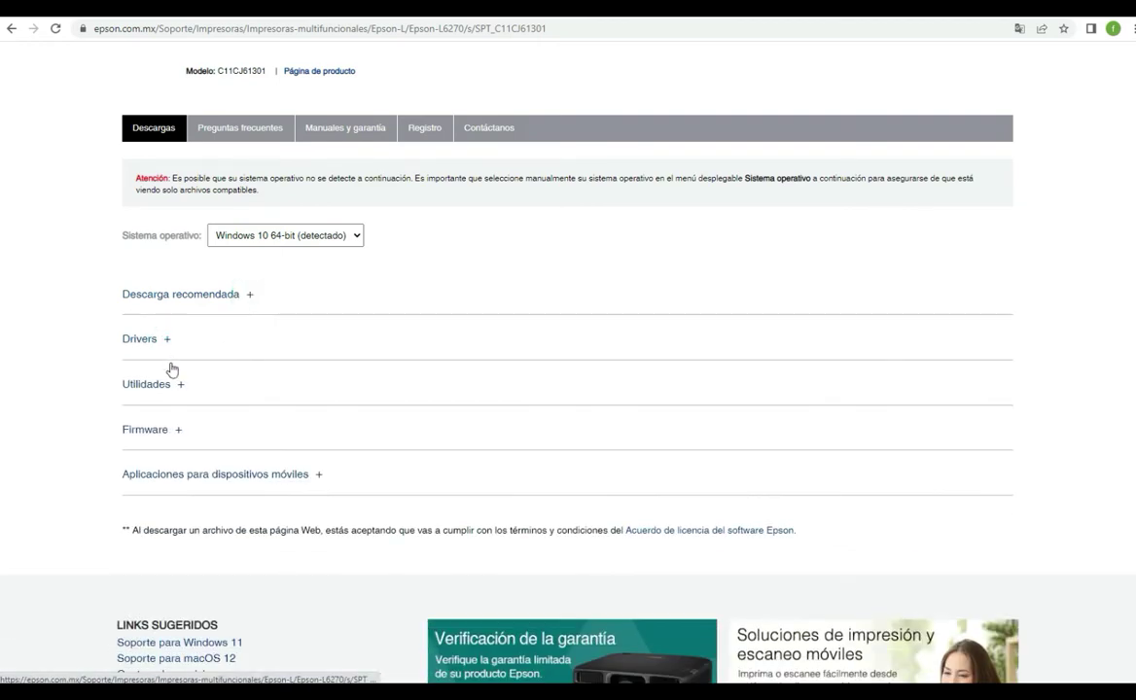
click(179, 387)
click(180, 387)
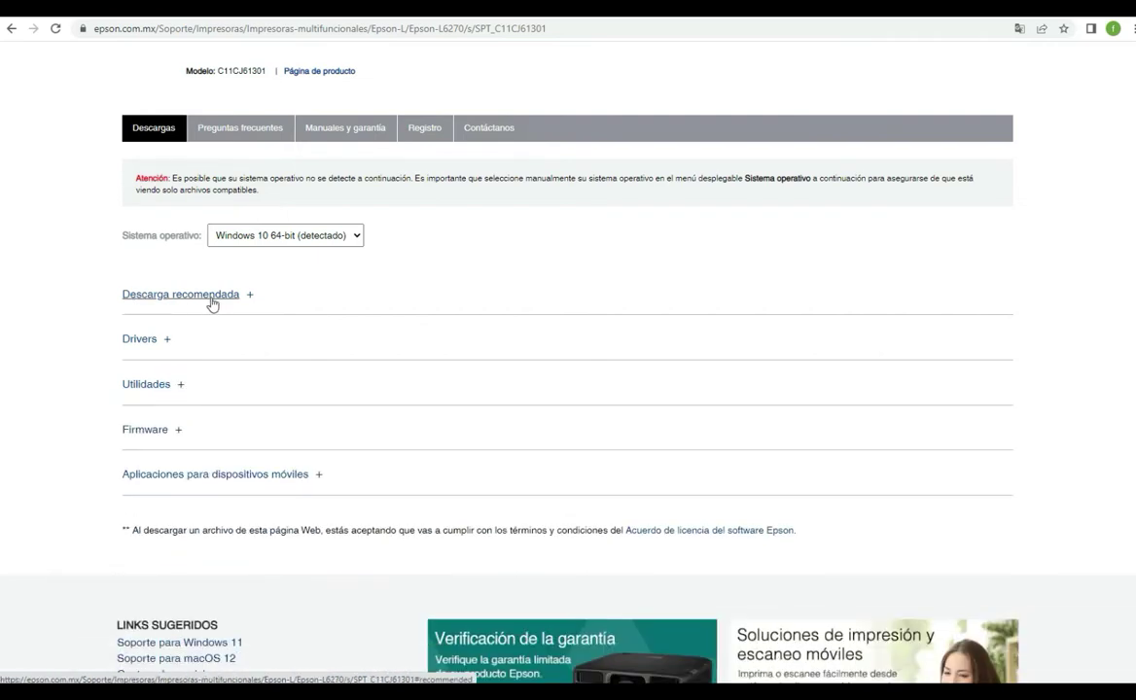
Step: Download the recommended drivers and utilities installer, L6270_Lite_LA.exe, and locate it in the Descargas folder
click(250, 290)
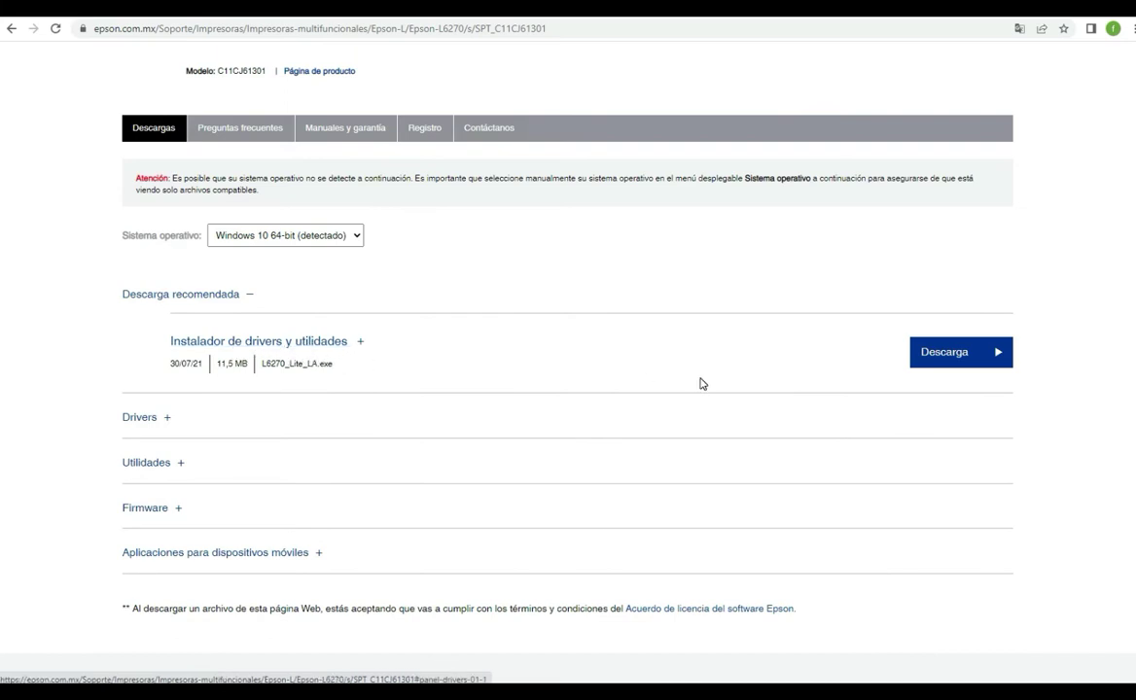
click(947, 364)
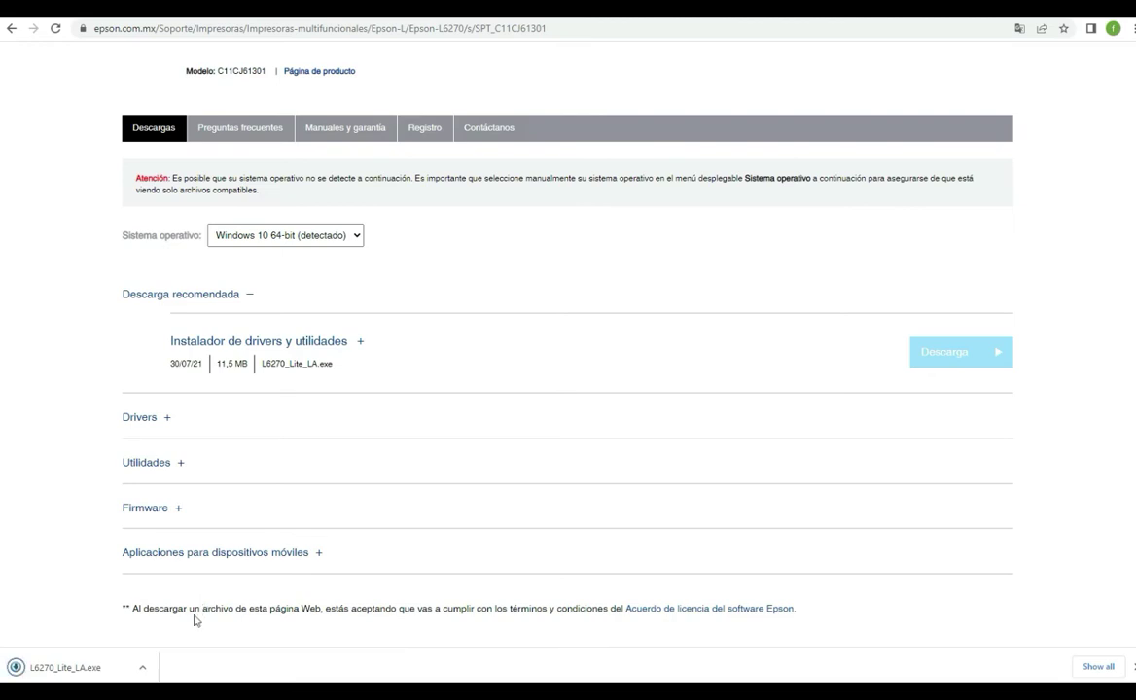
click(144, 671)
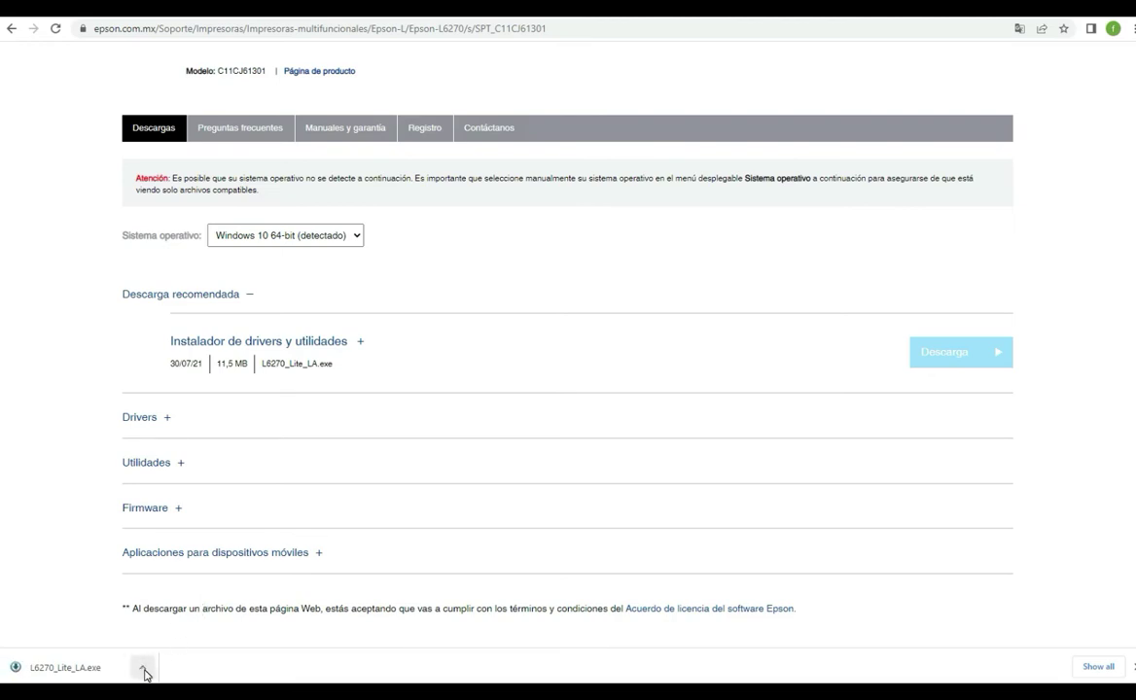
click(173, 619)
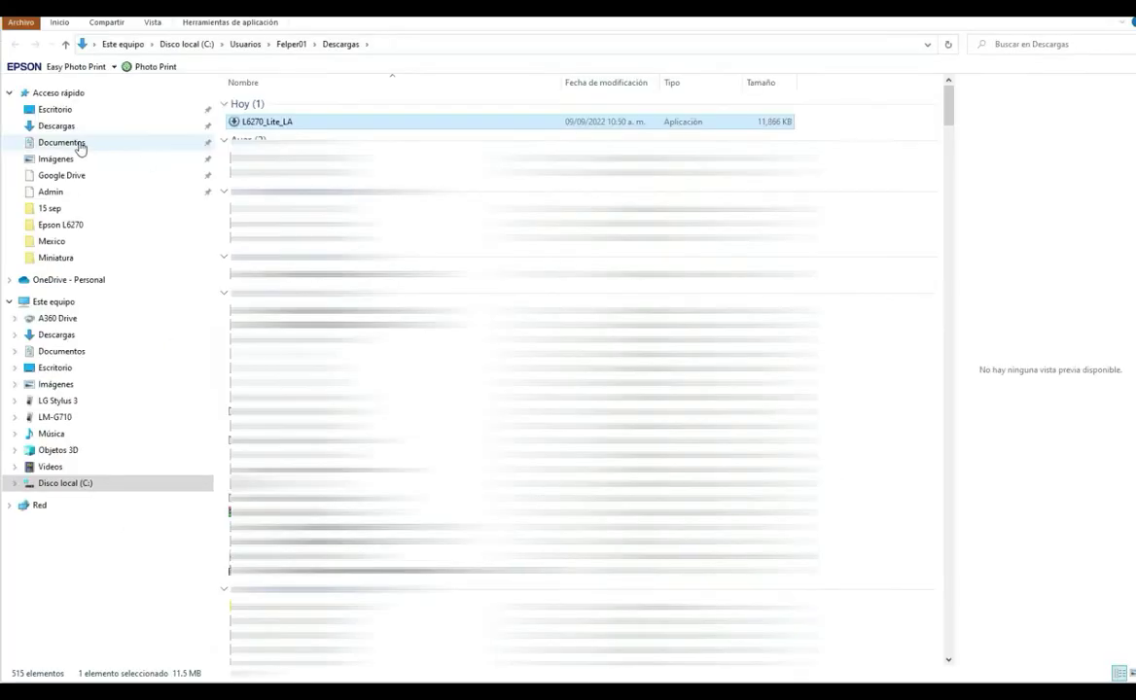
click(56, 126)
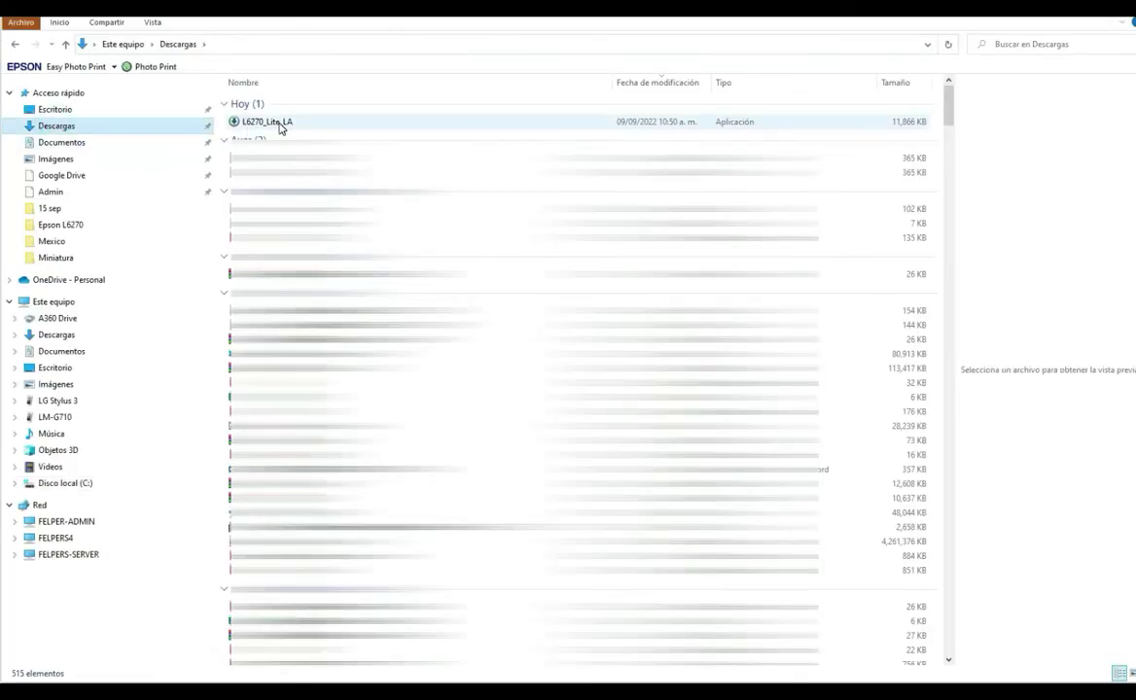
click(304, 124)
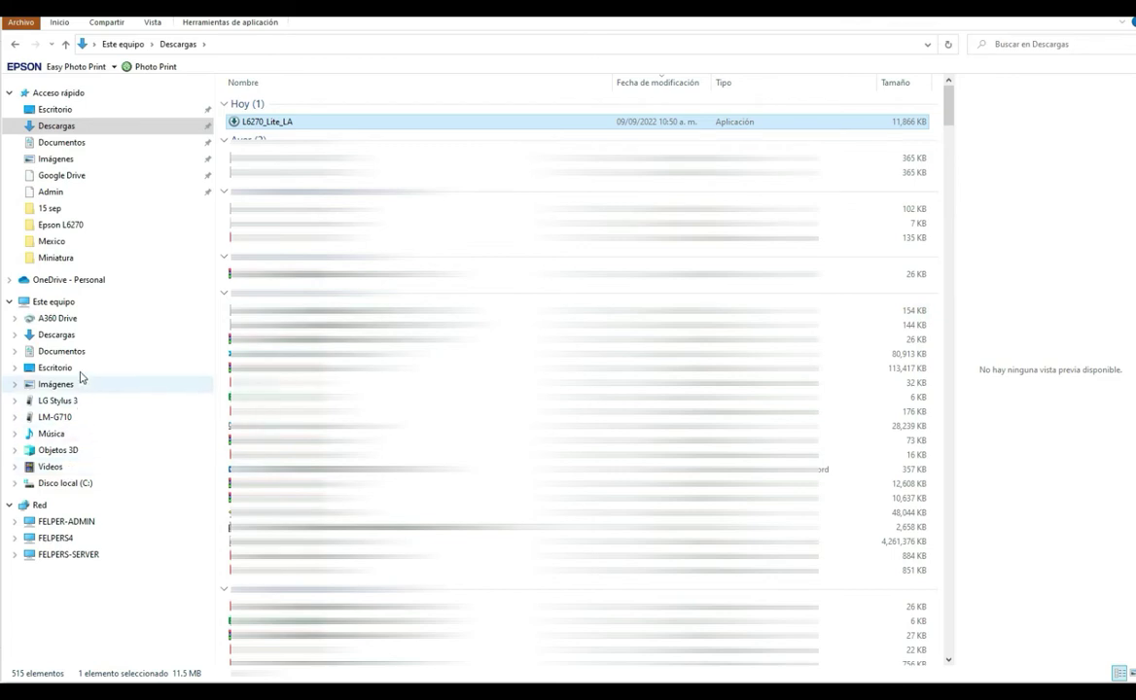
Step: Locate the L6270 disc in the DVD drive (D:) under Este equipo and view its launch options
click(55, 302)
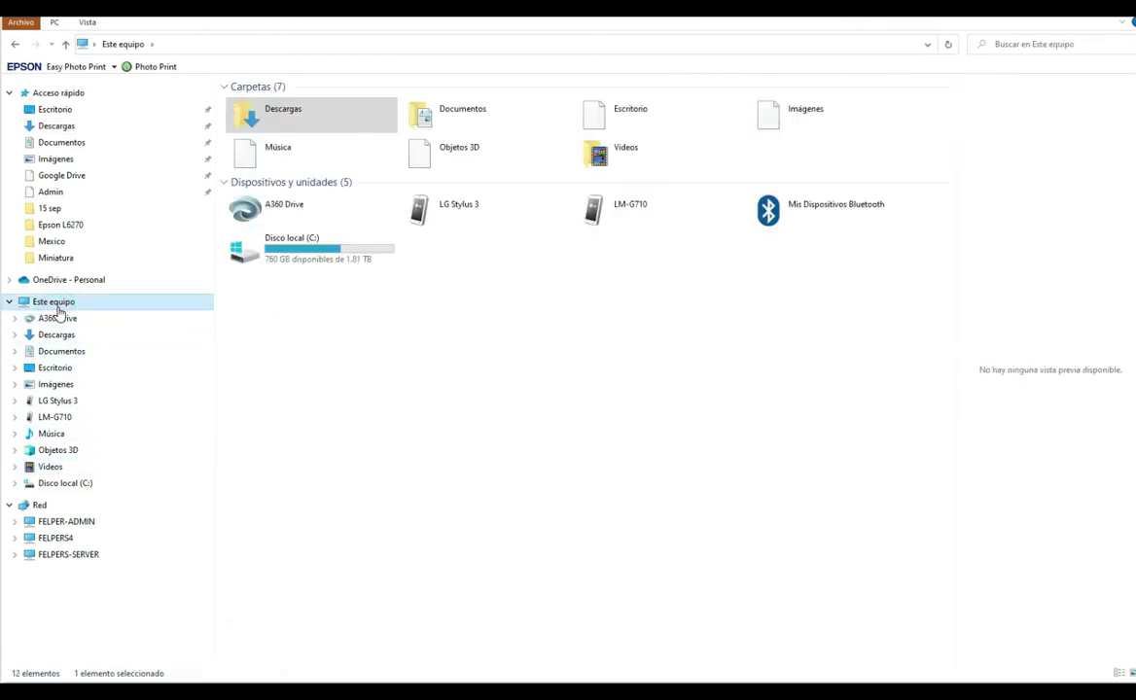
click(386, 373)
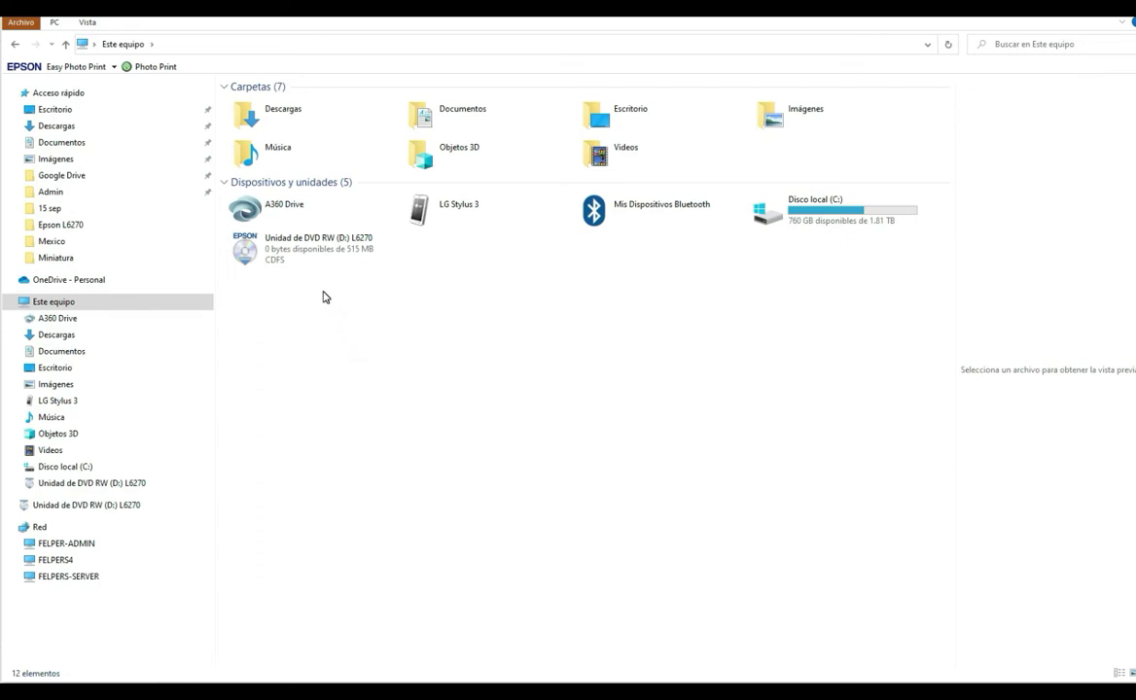
click(249, 250)
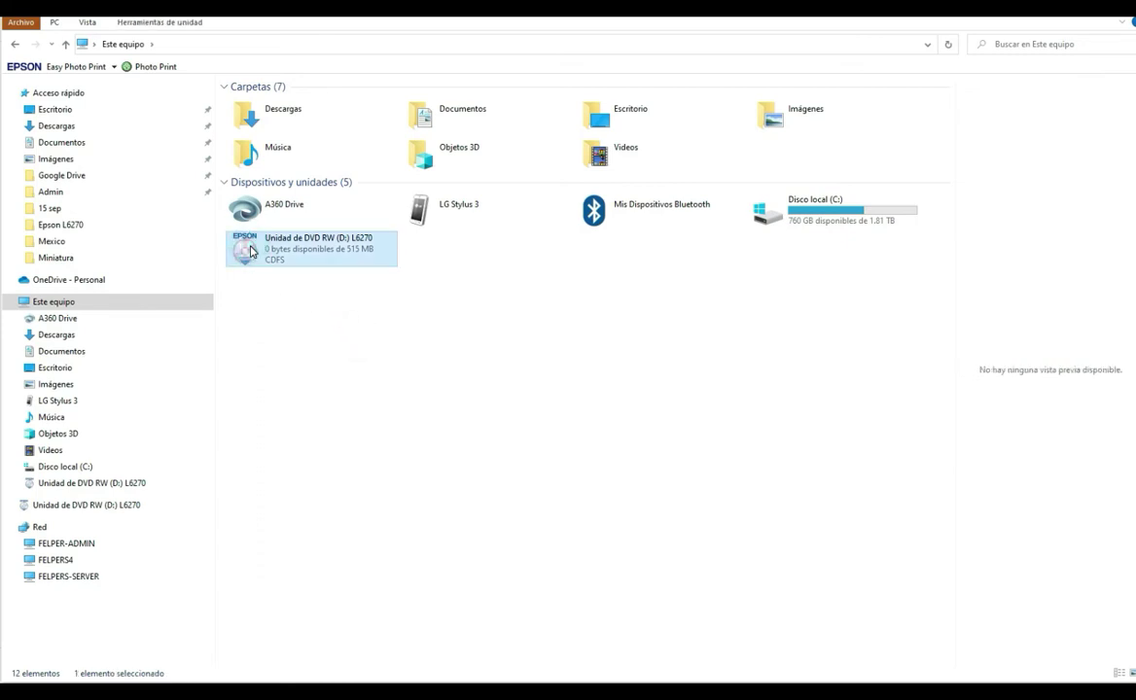
right_click(250, 252)
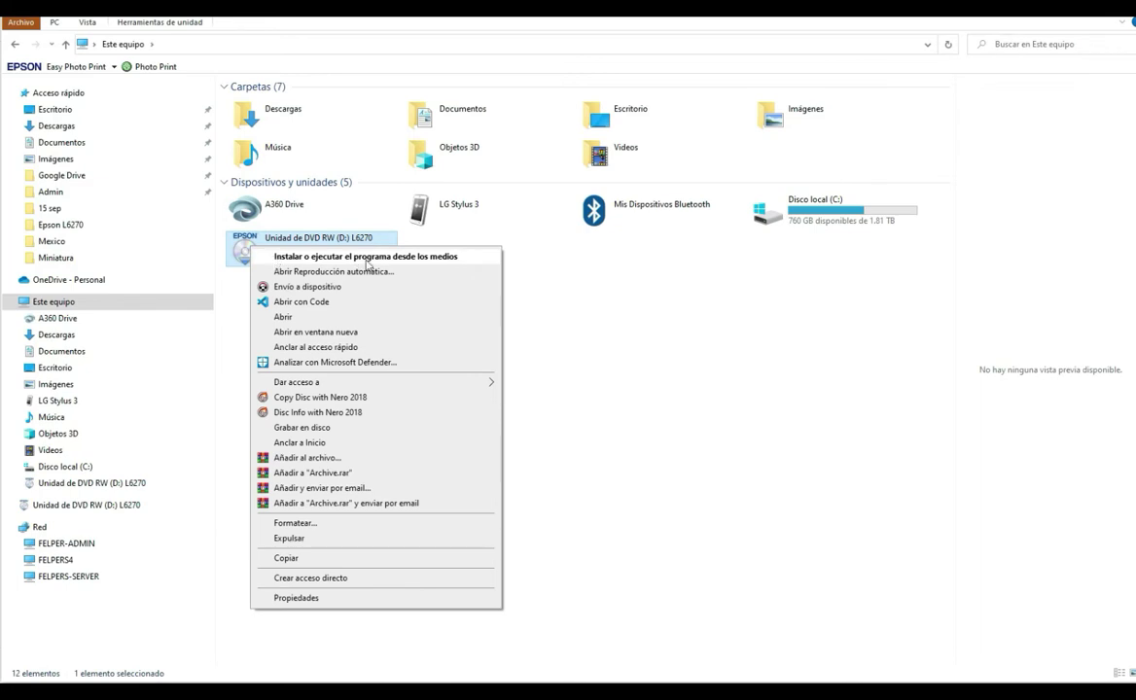
click(539, 305)
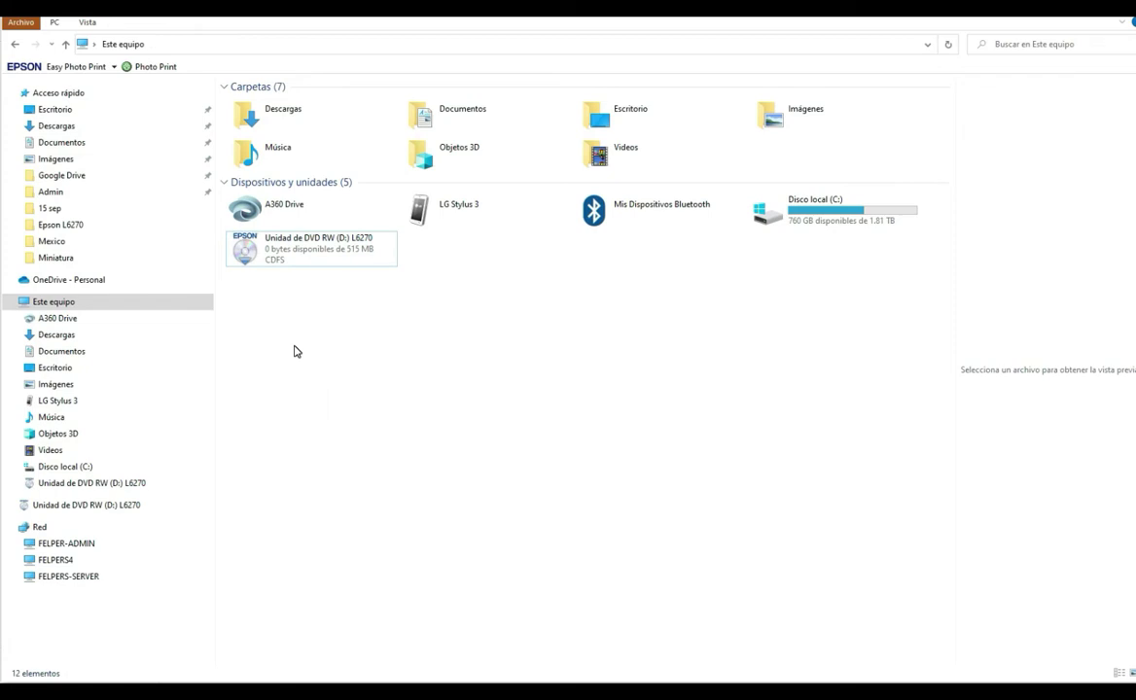
Step: Open the contents of the L6270 DVD drive (D:) and check the launch options of its Setup application
click(89, 484)
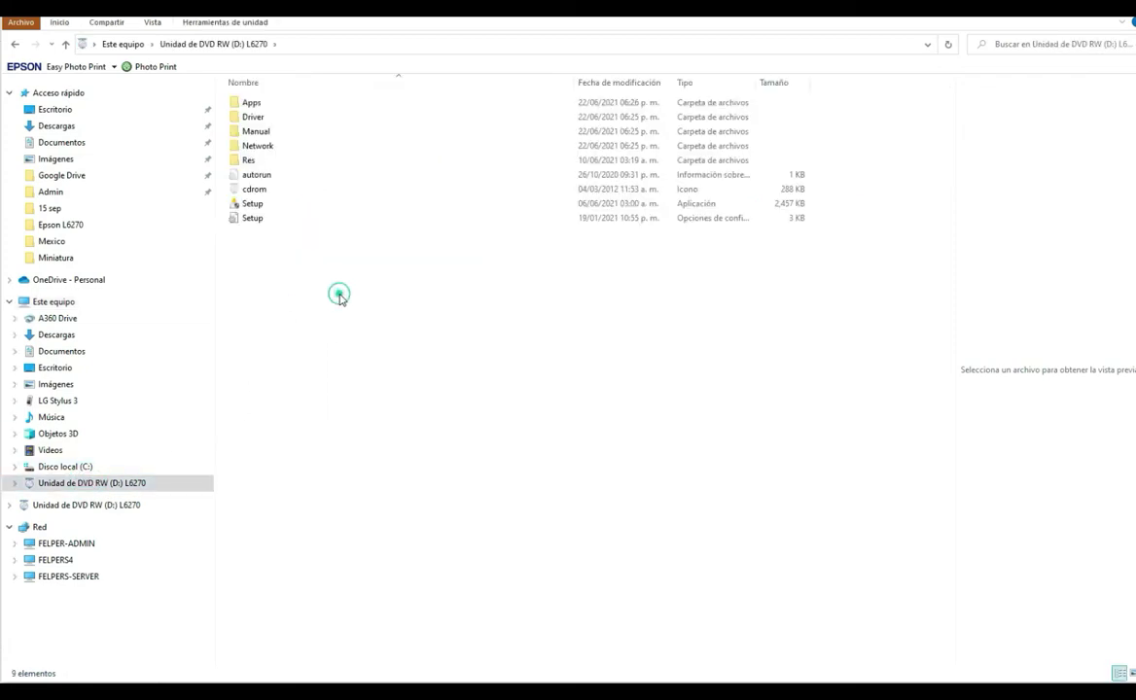
click(252, 252)
click(250, 204)
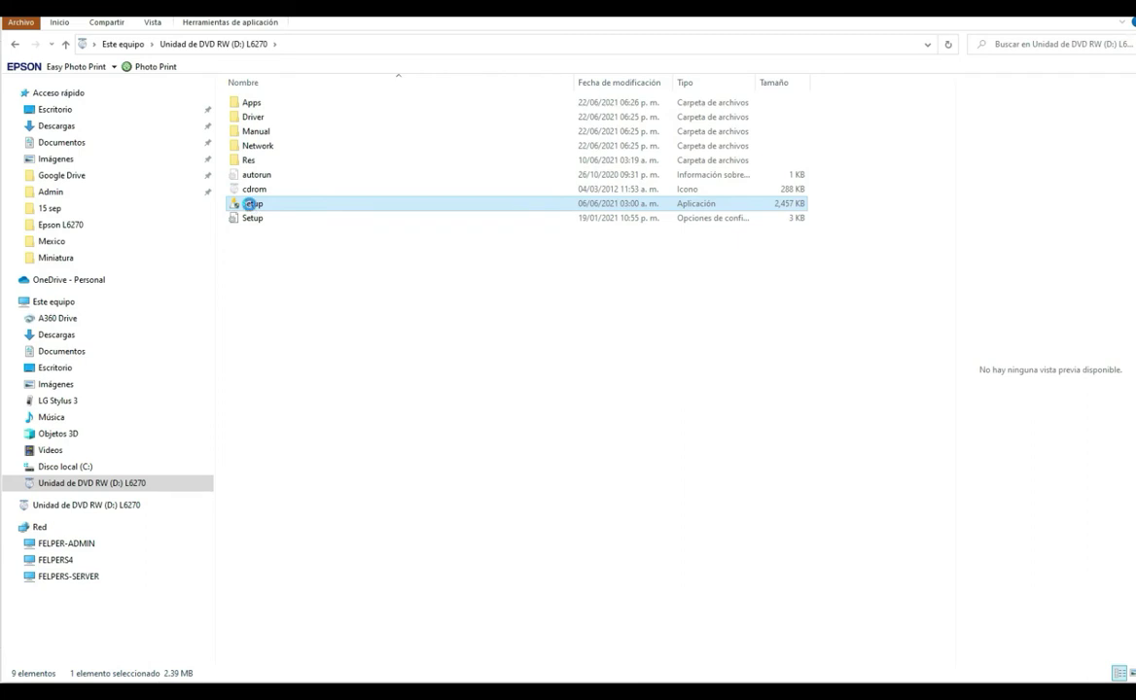
right_click(250, 206)
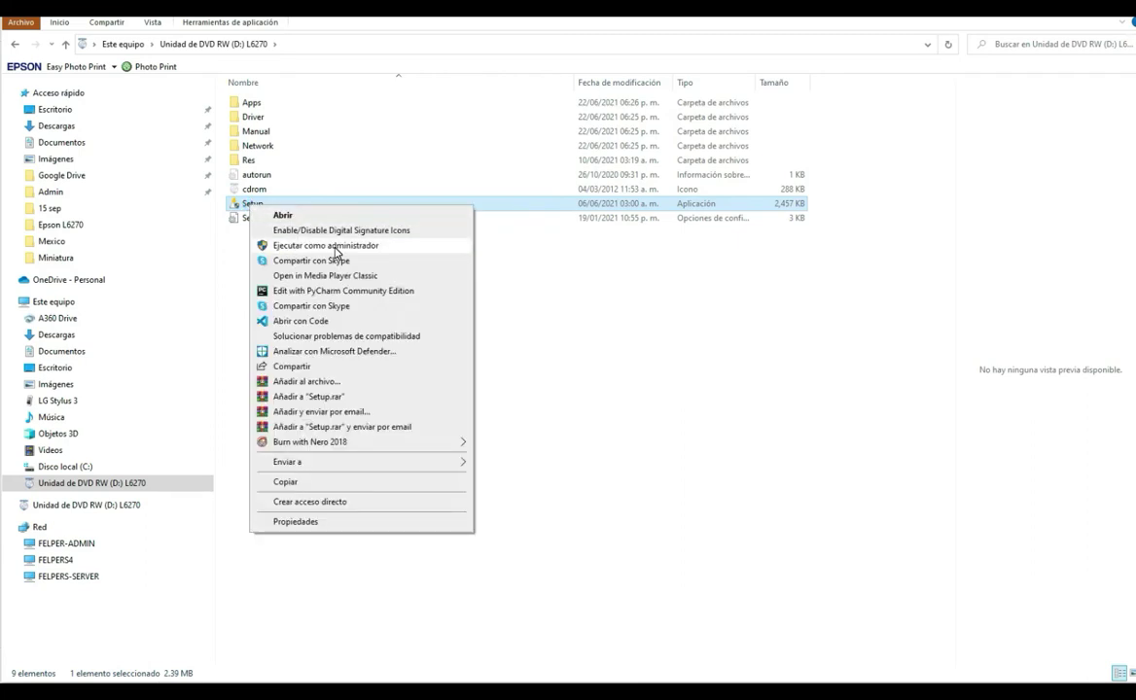
click(510, 256)
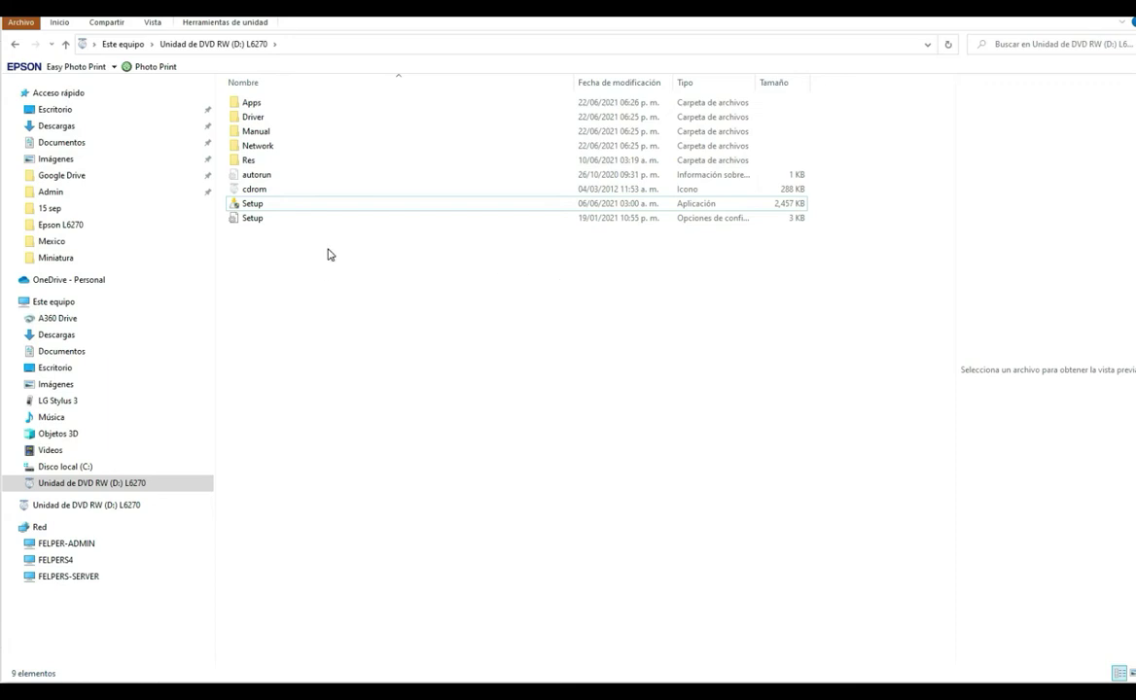
Step: Run the Setup application from the L6270 disc as administrator
click(274, 205)
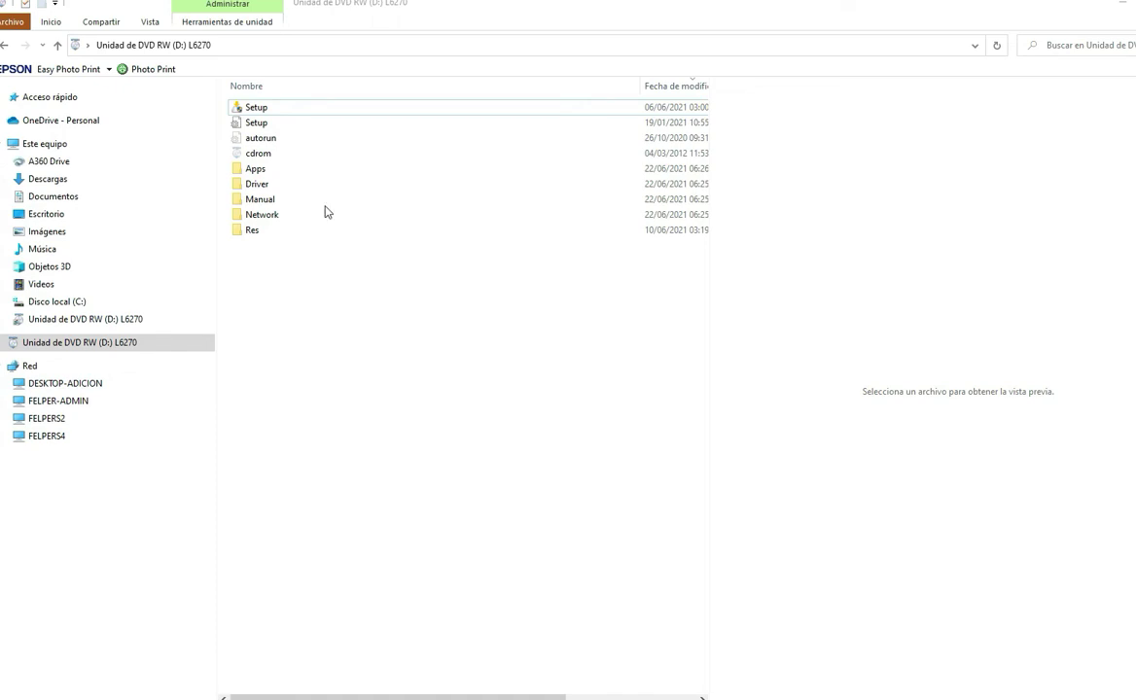
double_click(279, 110)
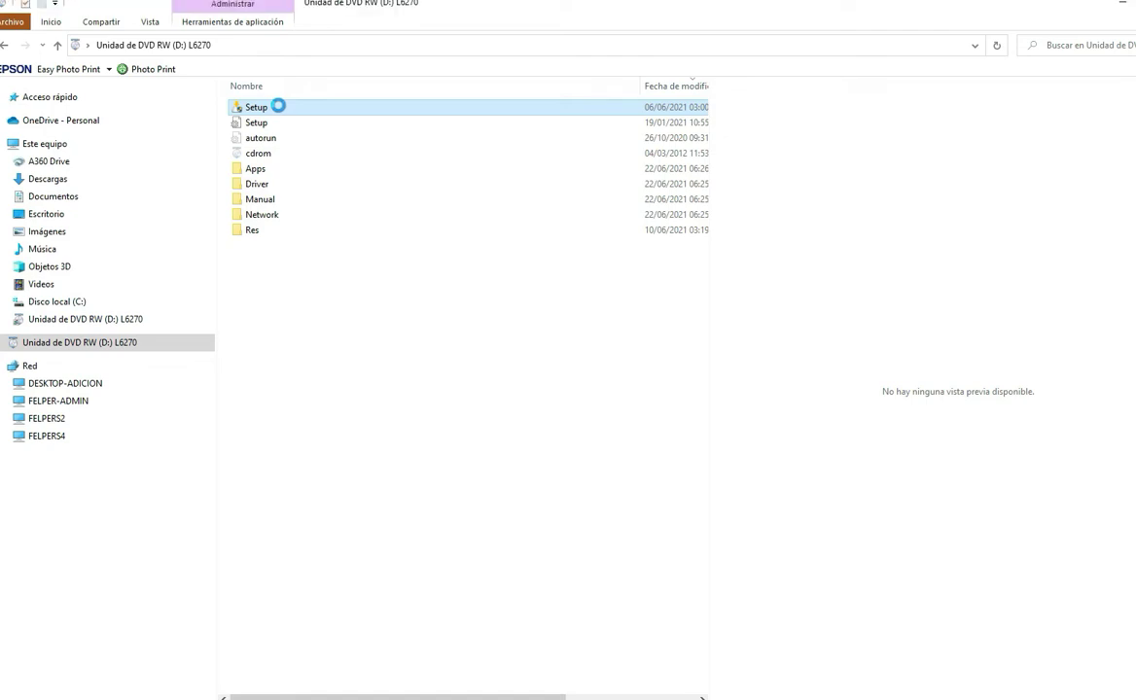
right_click(279, 107)
click(321, 148)
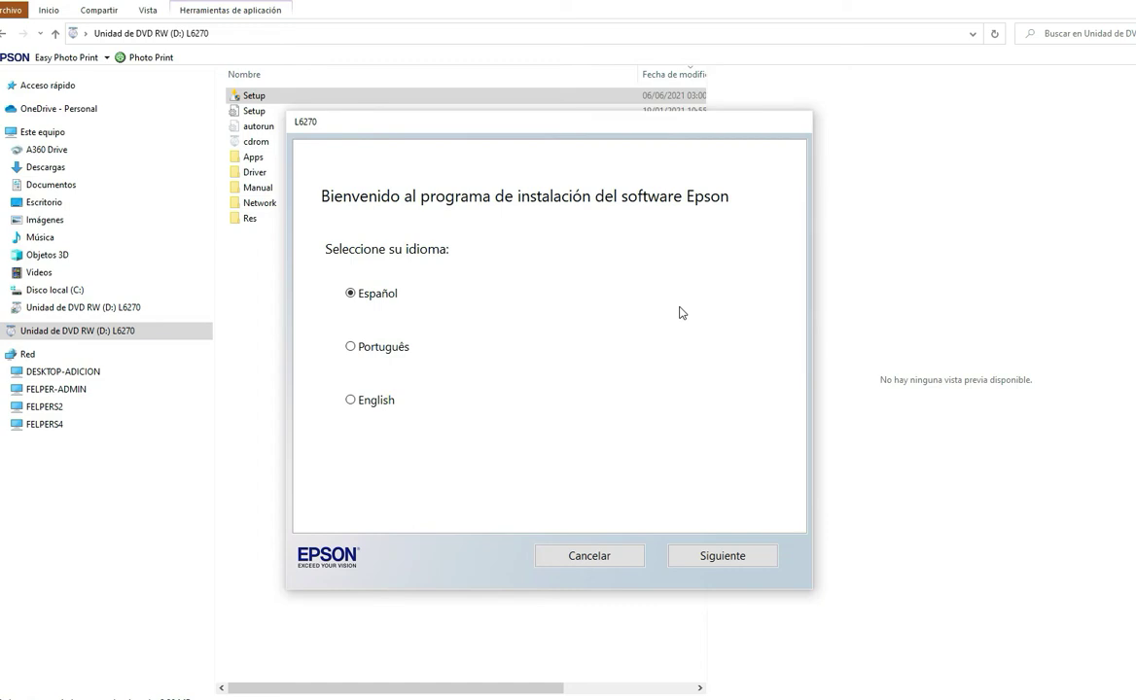
Step: Continue the Epson installation in Español and accept the end-user software licence agreement after going through its text
click(711, 560)
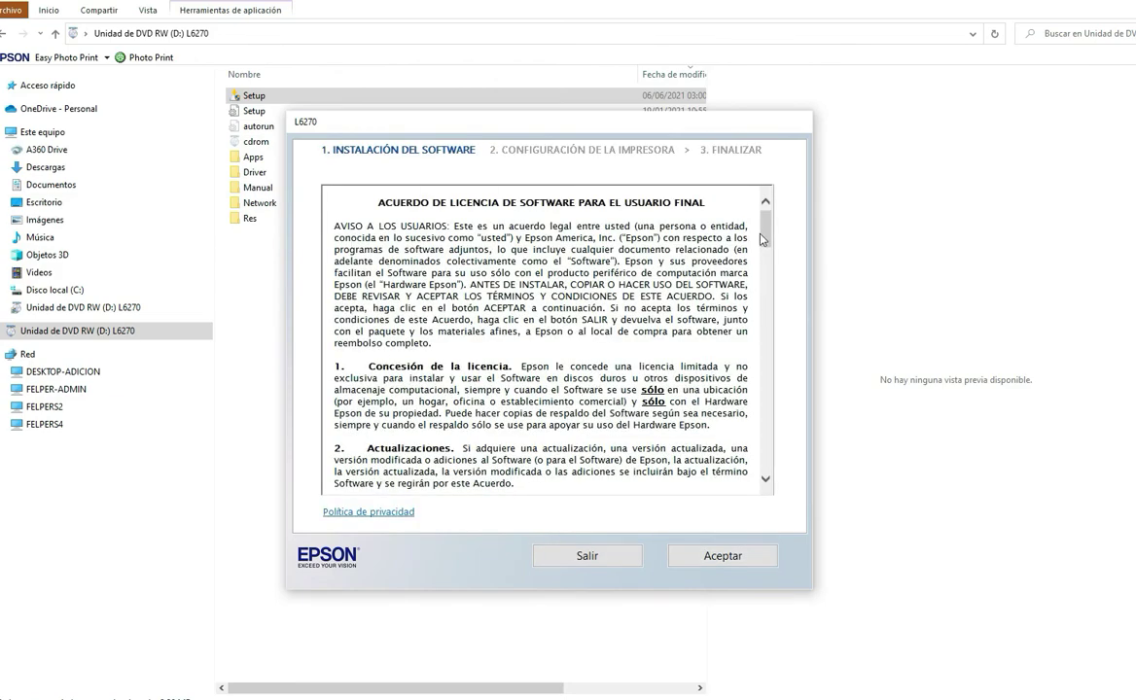
drag(764, 240, 745, 476)
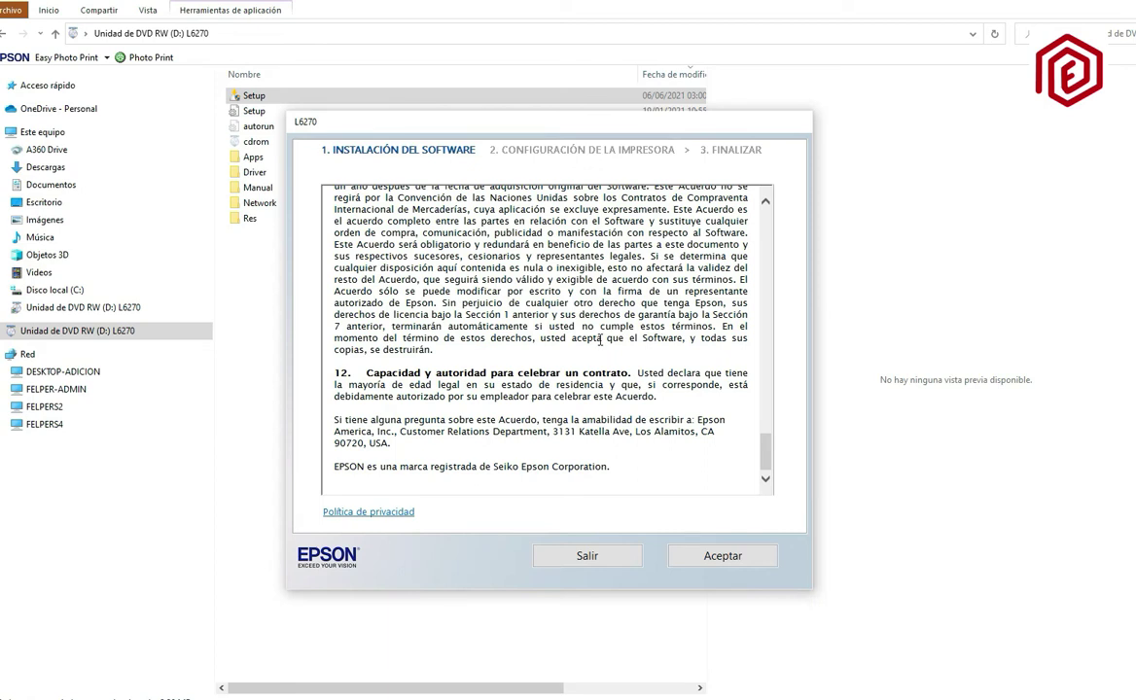
click(722, 556)
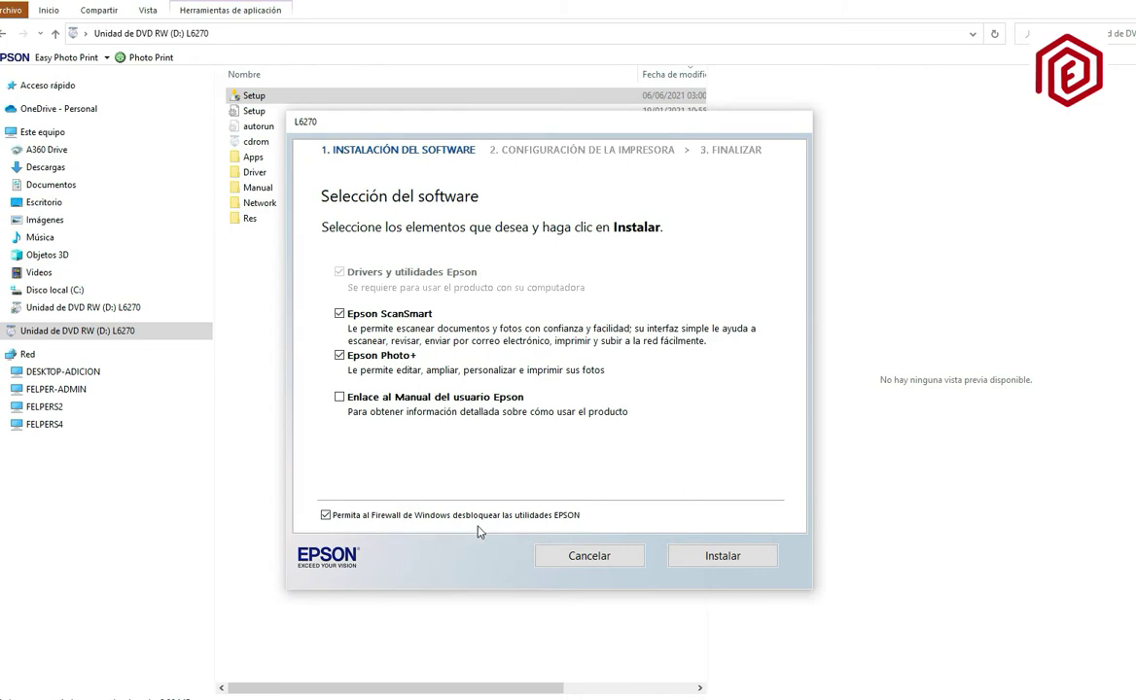
Step: Install the Epson drivers and utilities with Epson ScanSmart and Epson Photo+, declining the market-research participation software
click(722, 556)
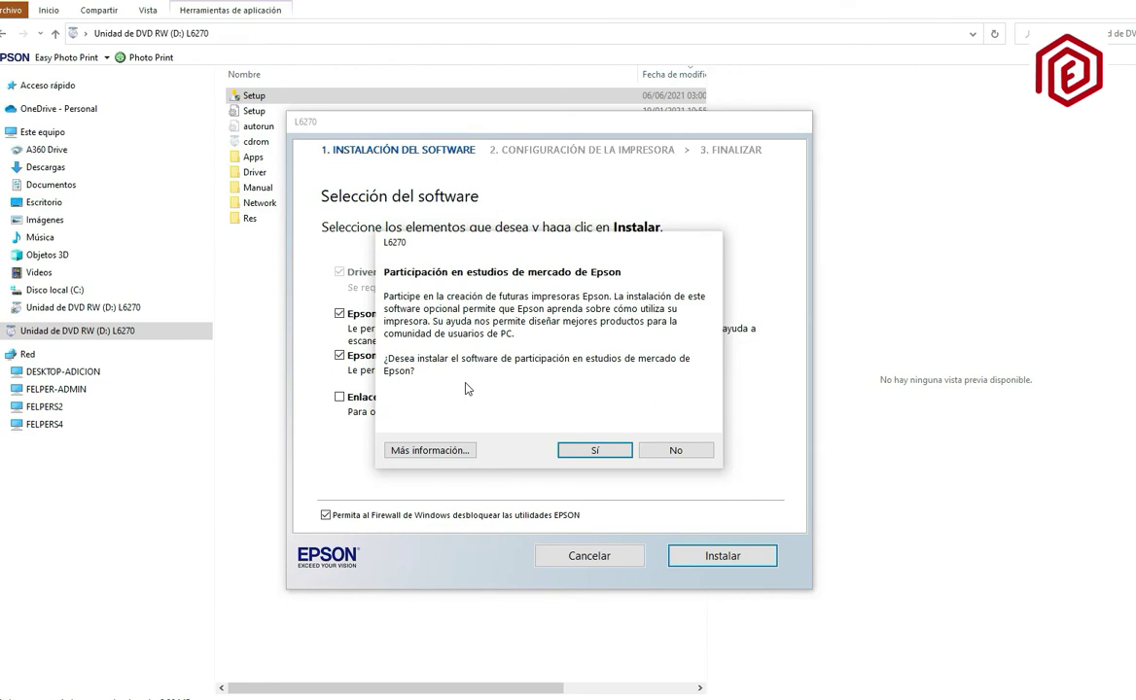
click(681, 452)
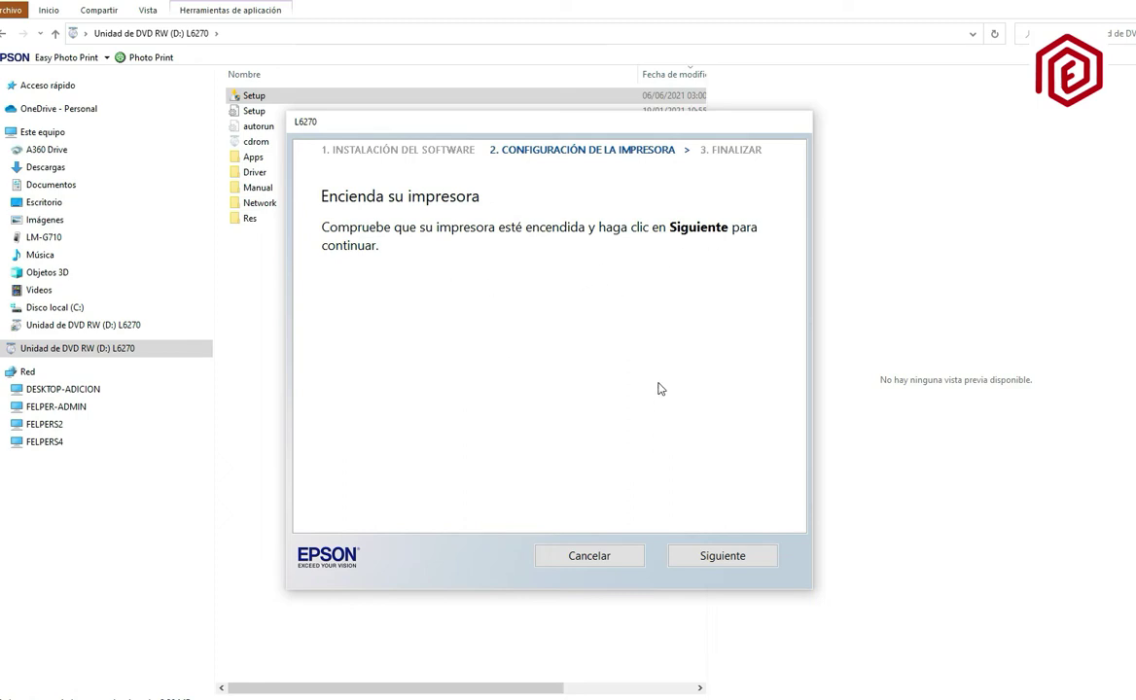
Step: Confirm that the printer is turned on and its ink is loaded, and continue to the printer detection
click(736, 563)
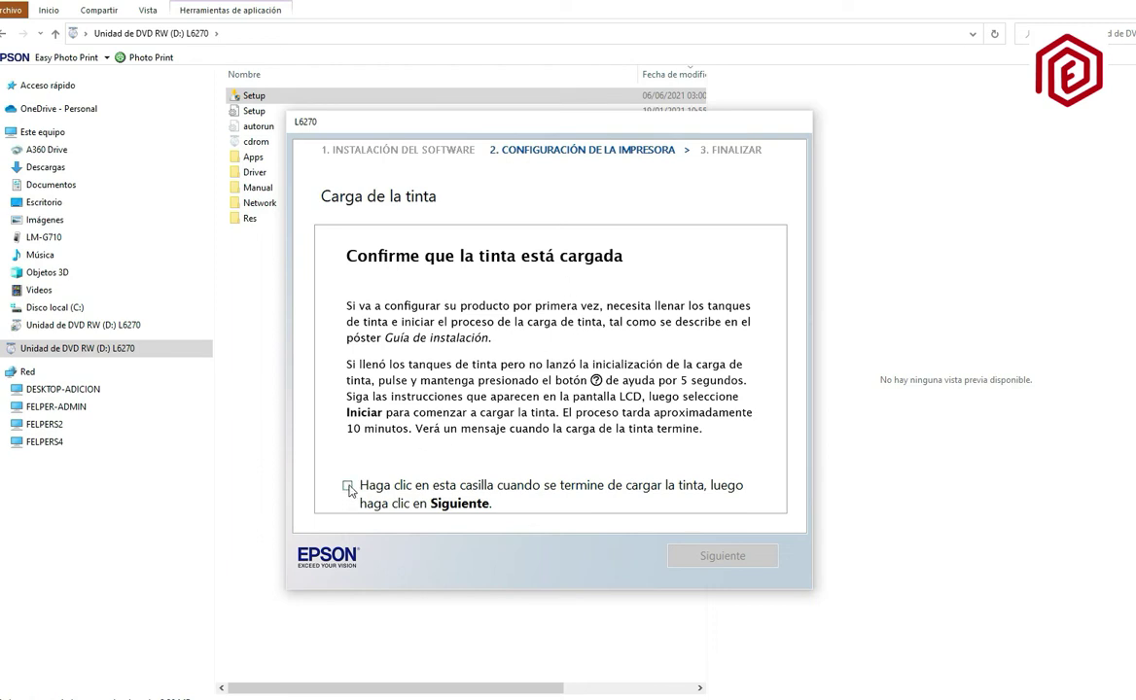
click(348, 486)
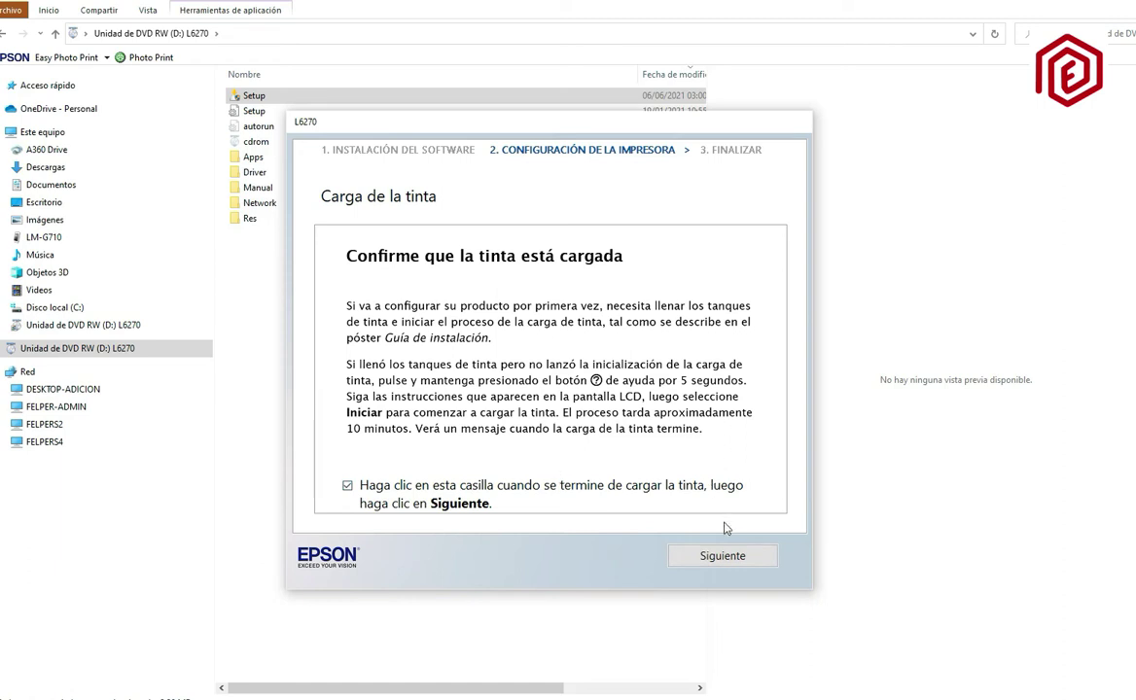
click(720, 558)
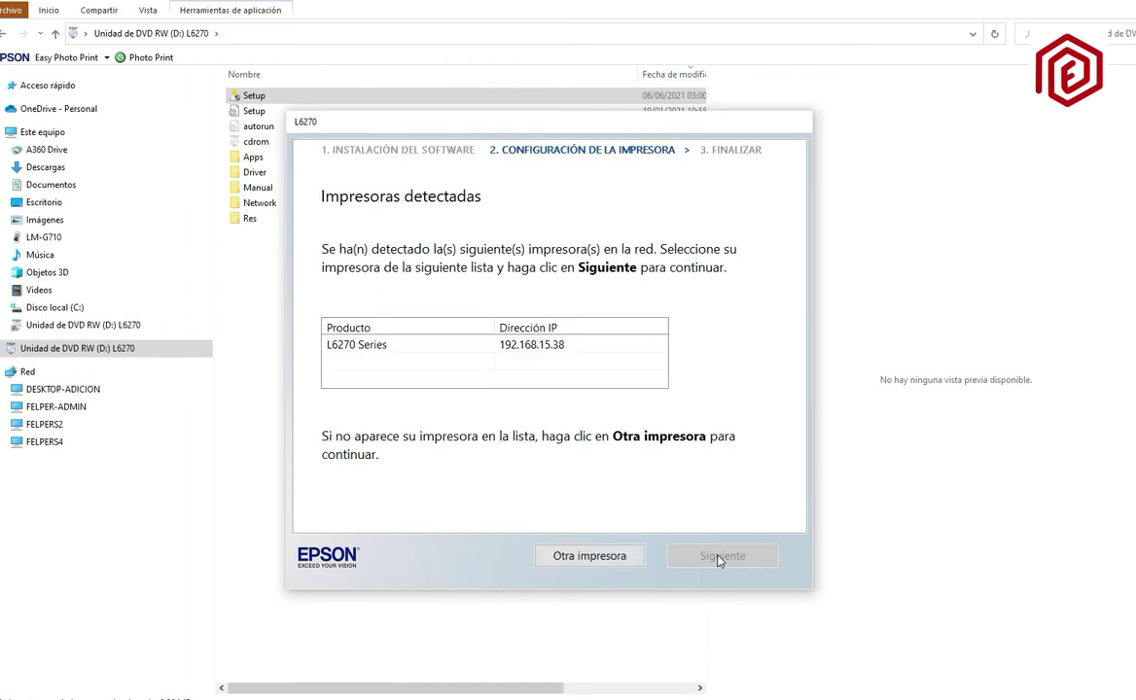
Step: Choose the detected L6270 Series network printer, print a test page from the installer and continue the setup
click(356, 348)
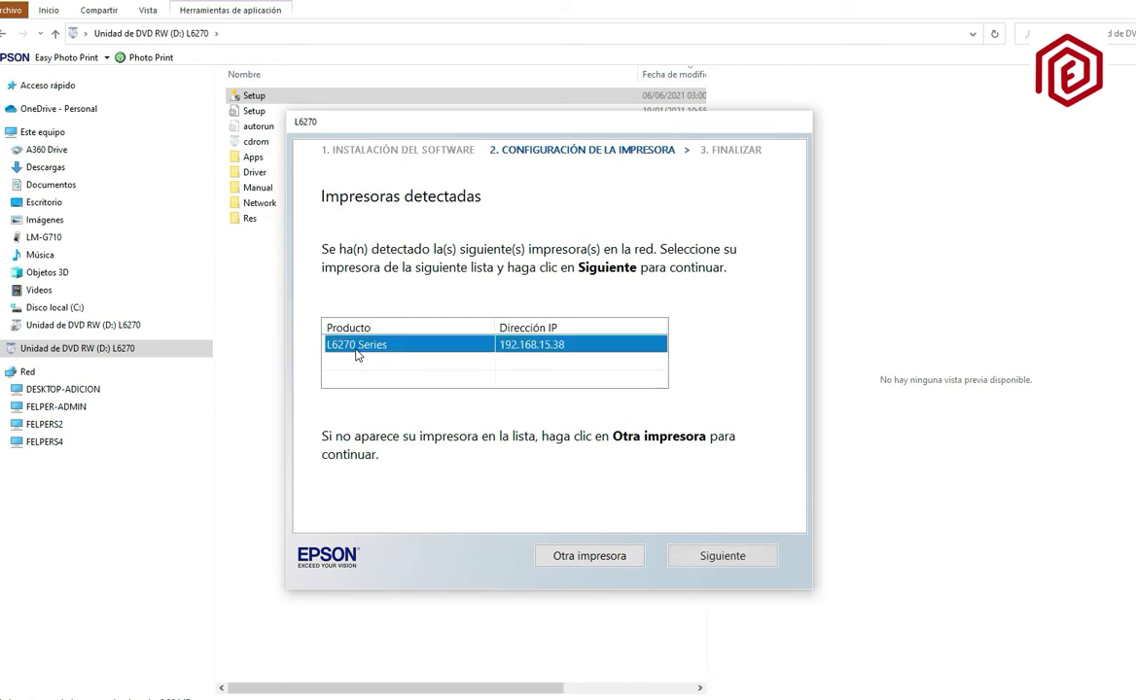
click(725, 562)
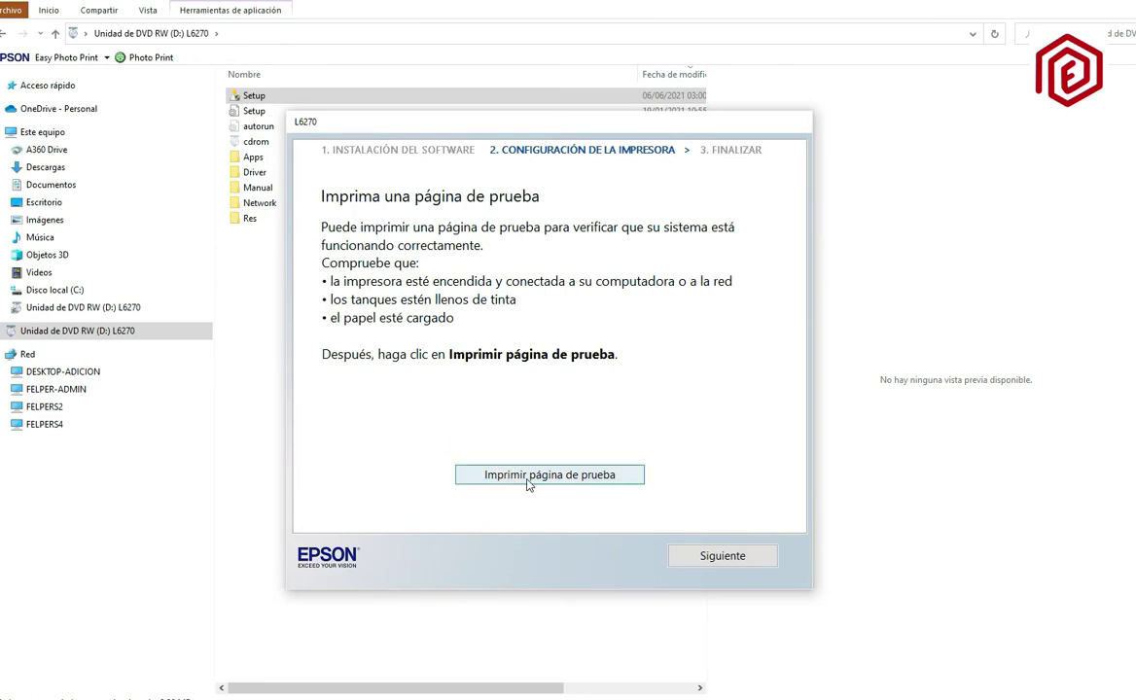
click(528, 478)
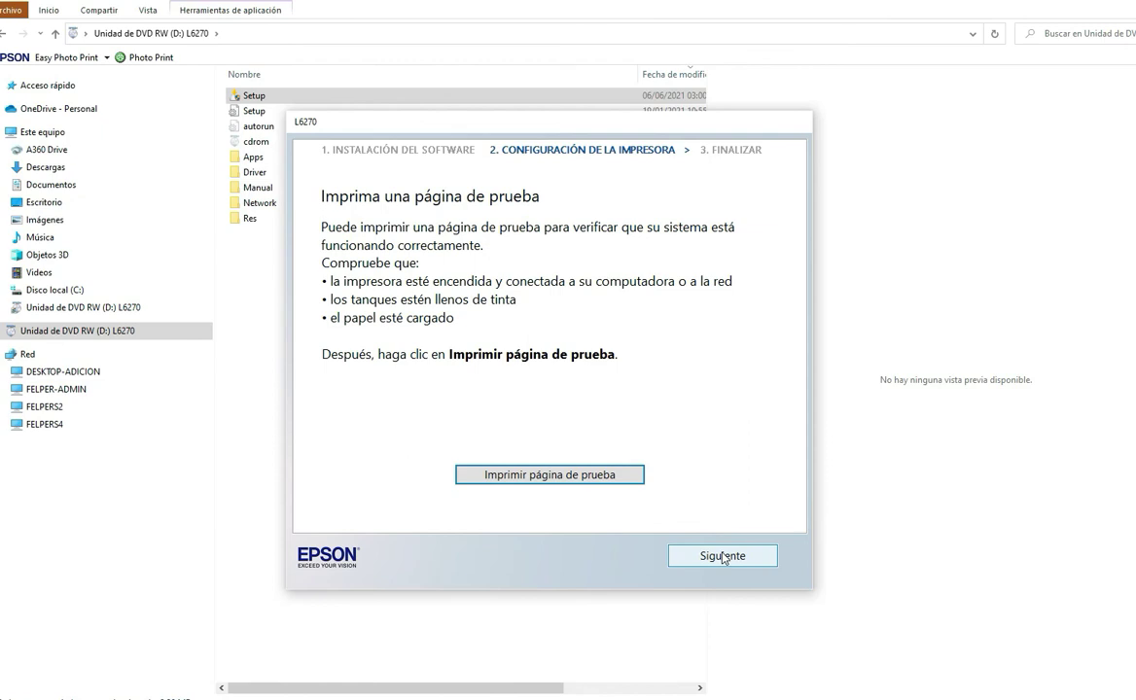
click(723, 557)
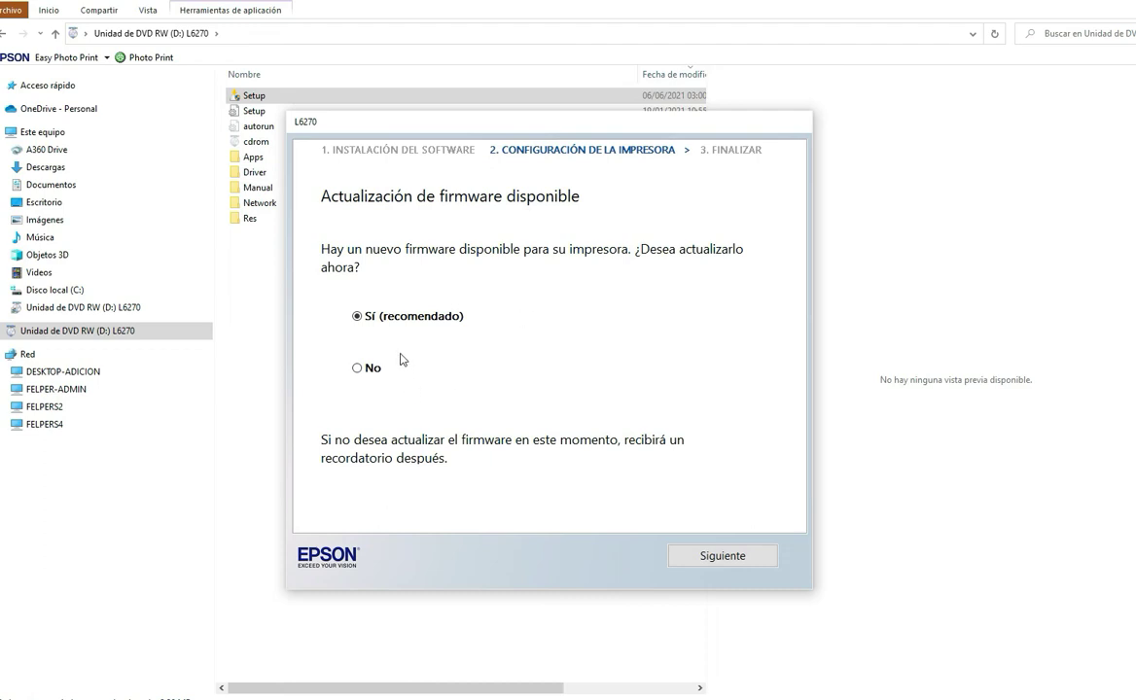
Step: Continue past the firmware update offer and decline registering the Epson product
click(729, 563)
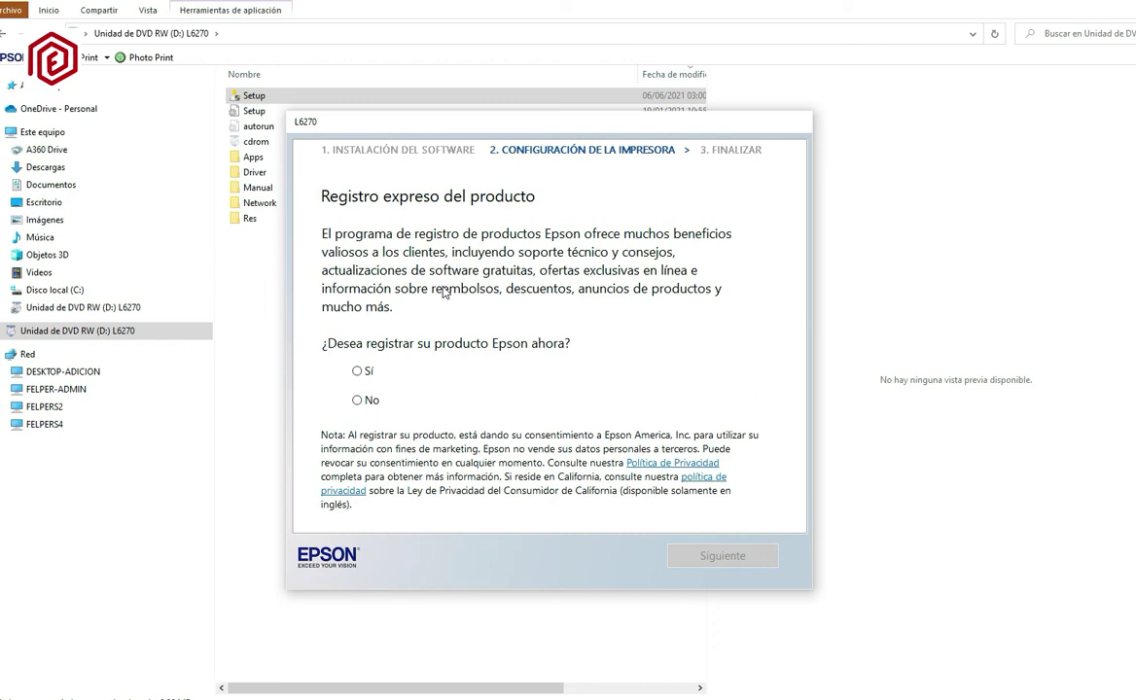
click(358, 401)
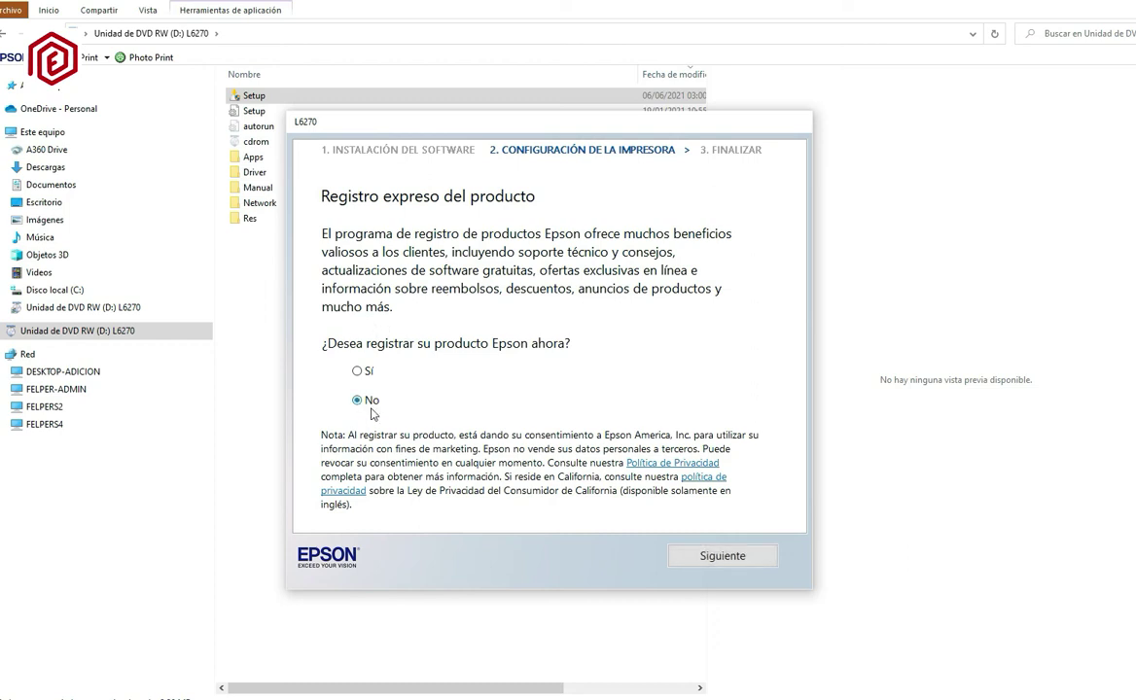
click(743, 562)
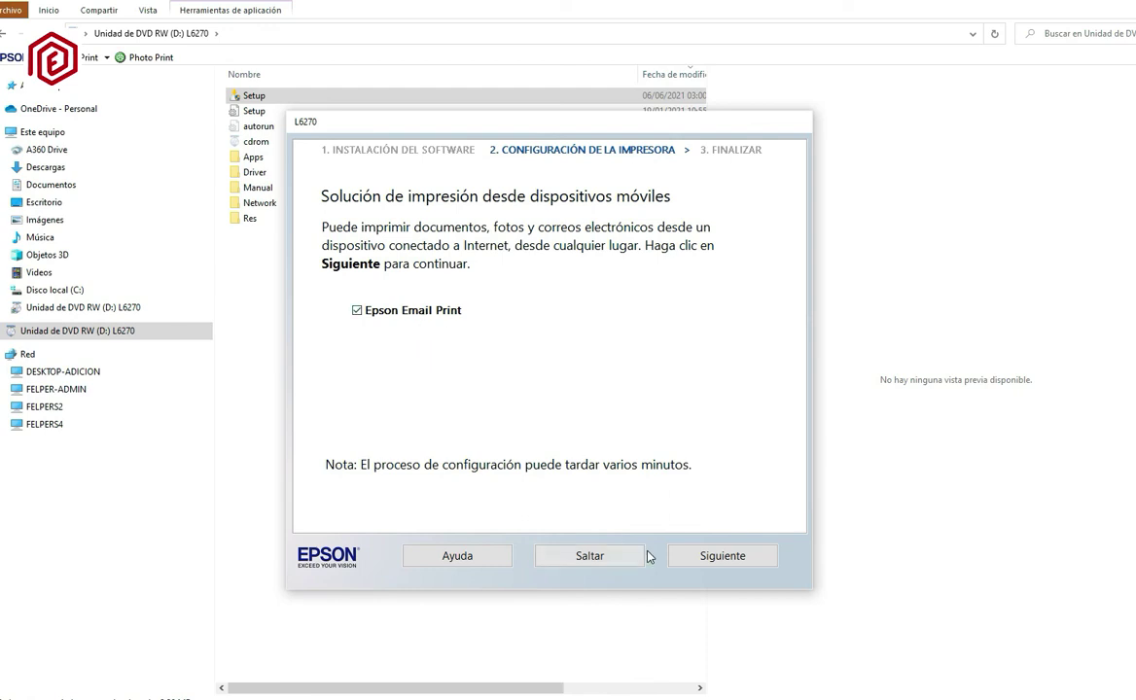
Step: Continue past the mobile printing page with Epson Email Print selected and finish the installation
click(716, 558)
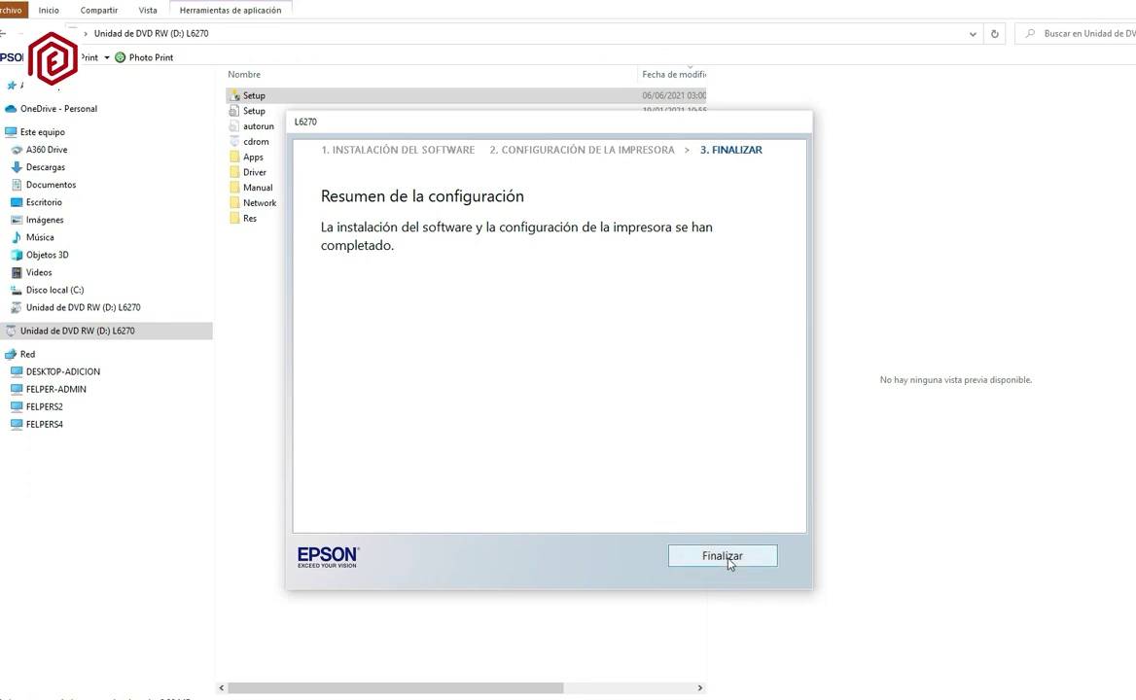
click(730, 560)
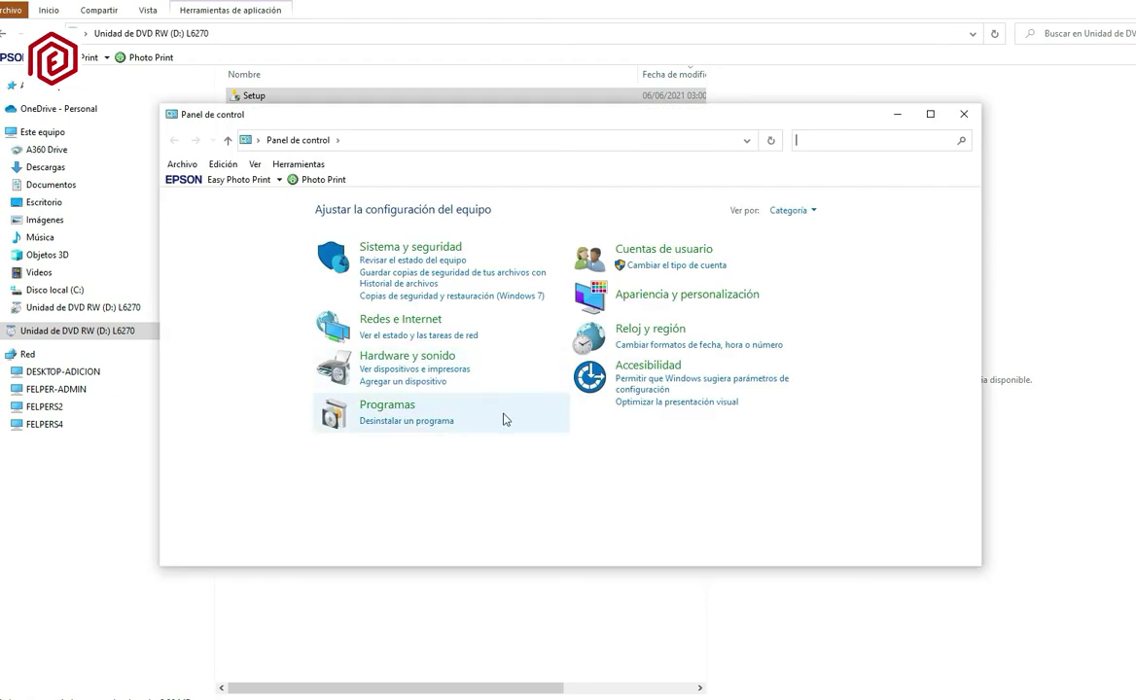
Step: In the Control Panel's devices and printers, set the L6270 Series(Red) printing preferences to the document size Carta (8,5 x 11 pulg.)
click(380, 358)
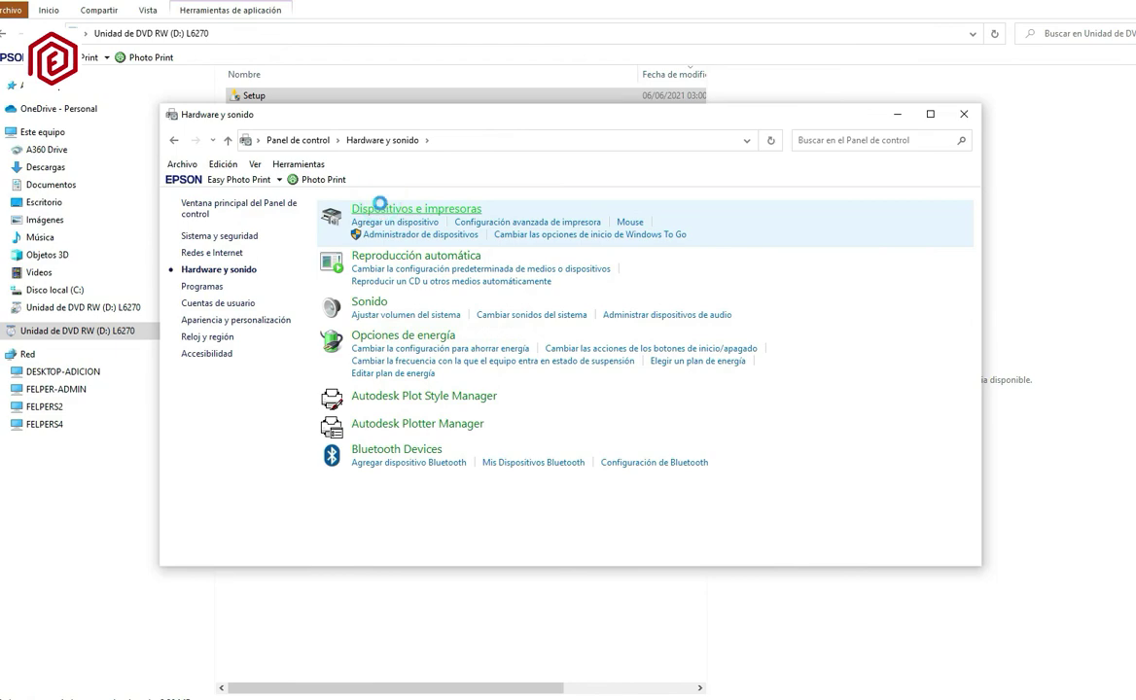
click(381, 209)
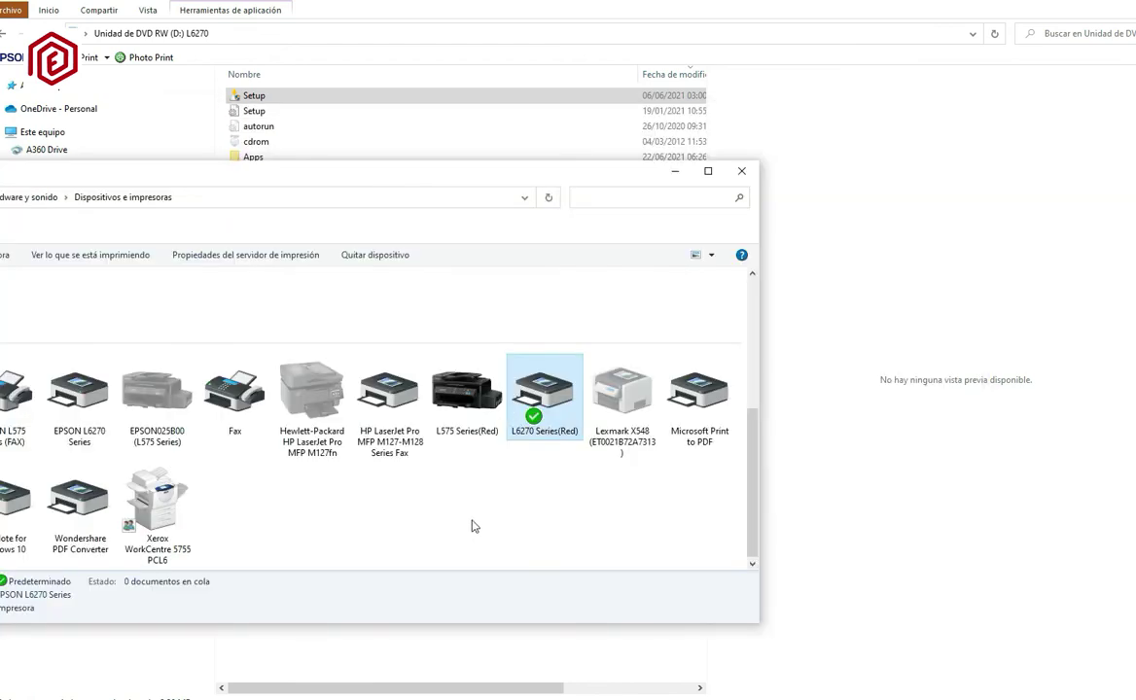
right_click(547, 416)
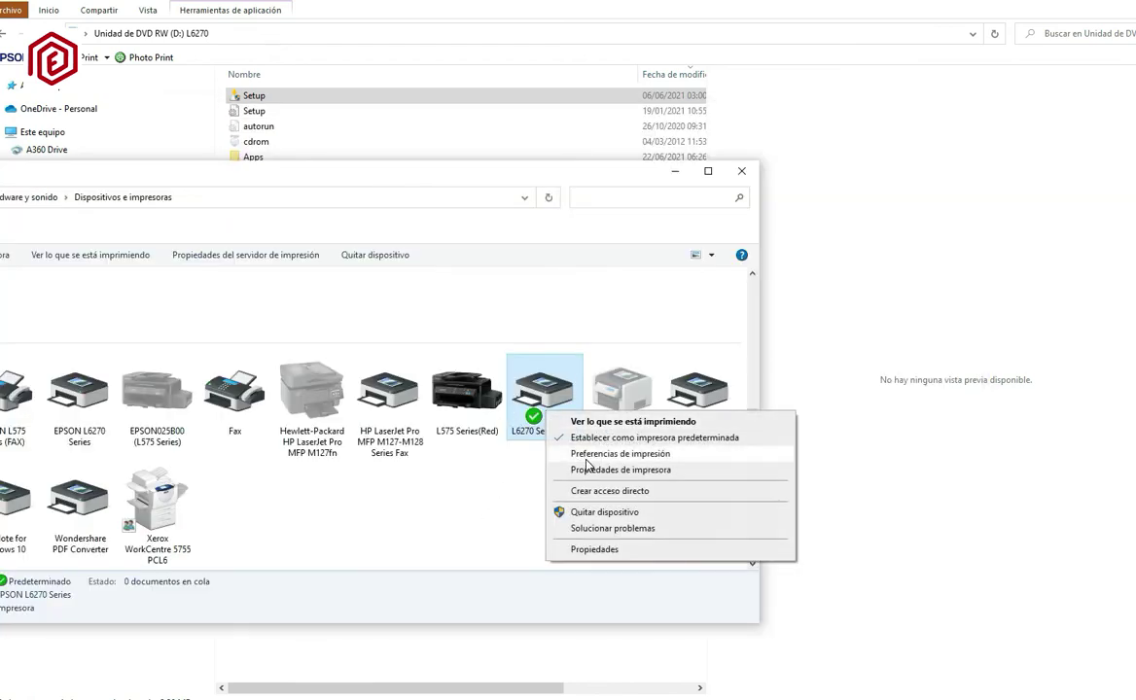
click(583, 457)
click(900, 373)
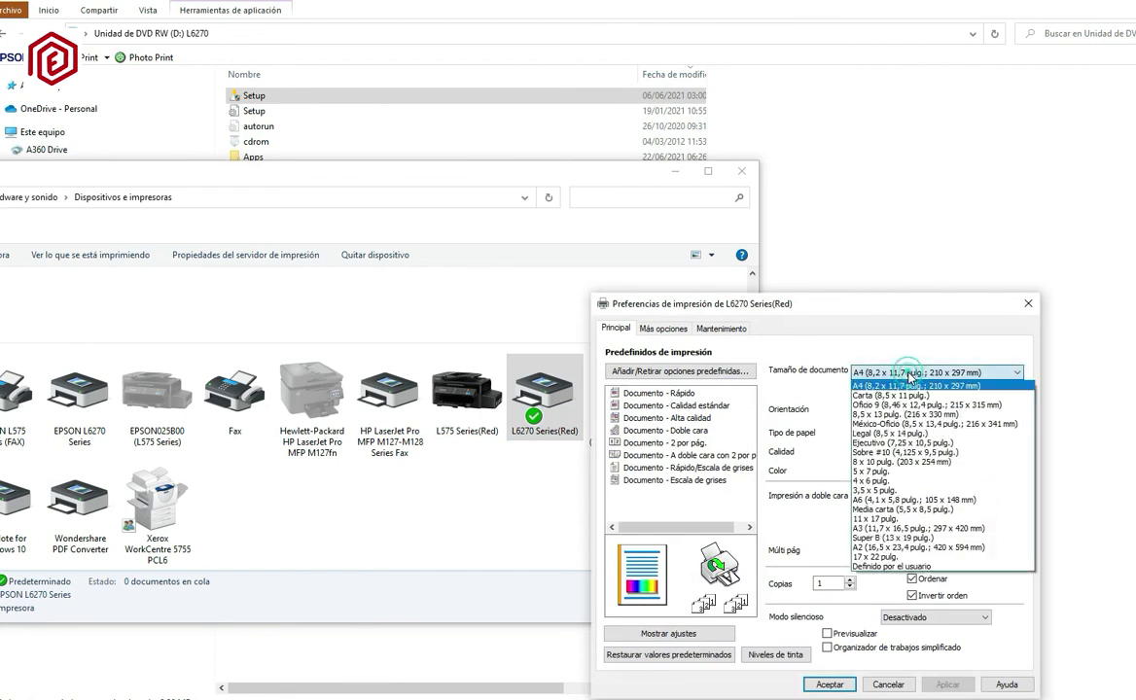
click(904, 396)
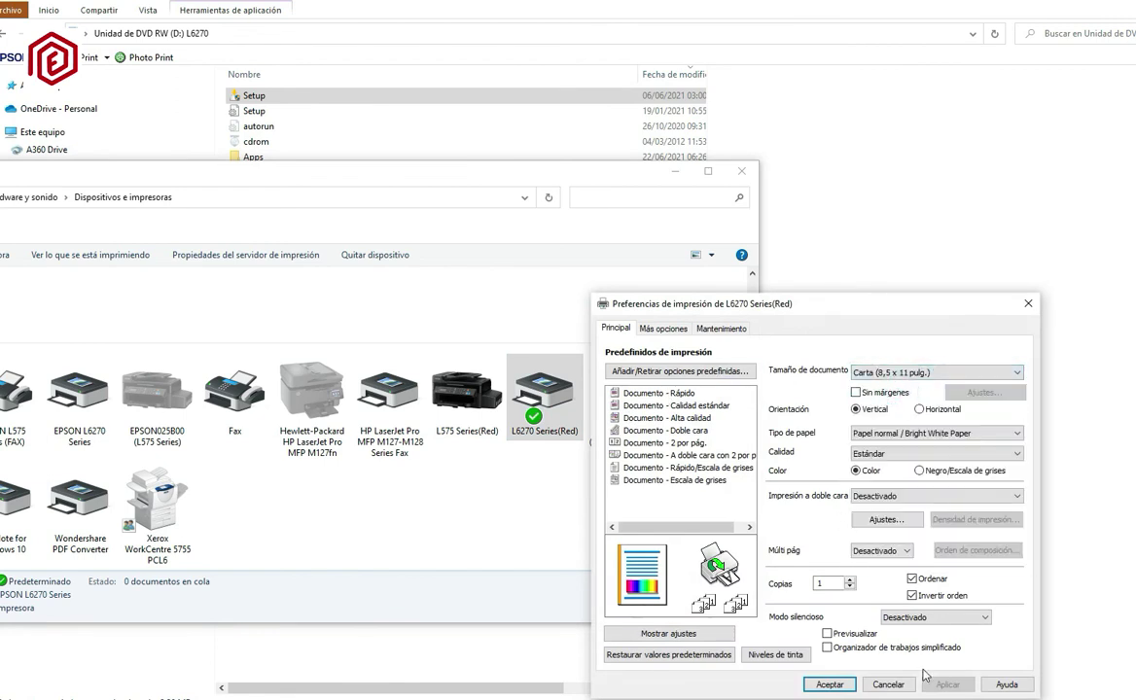
click(841, 686)
Step: Print a Windows test page from the L6270 Series(Red) printer properties and dismiss the confirmation
right_click(553, 380)
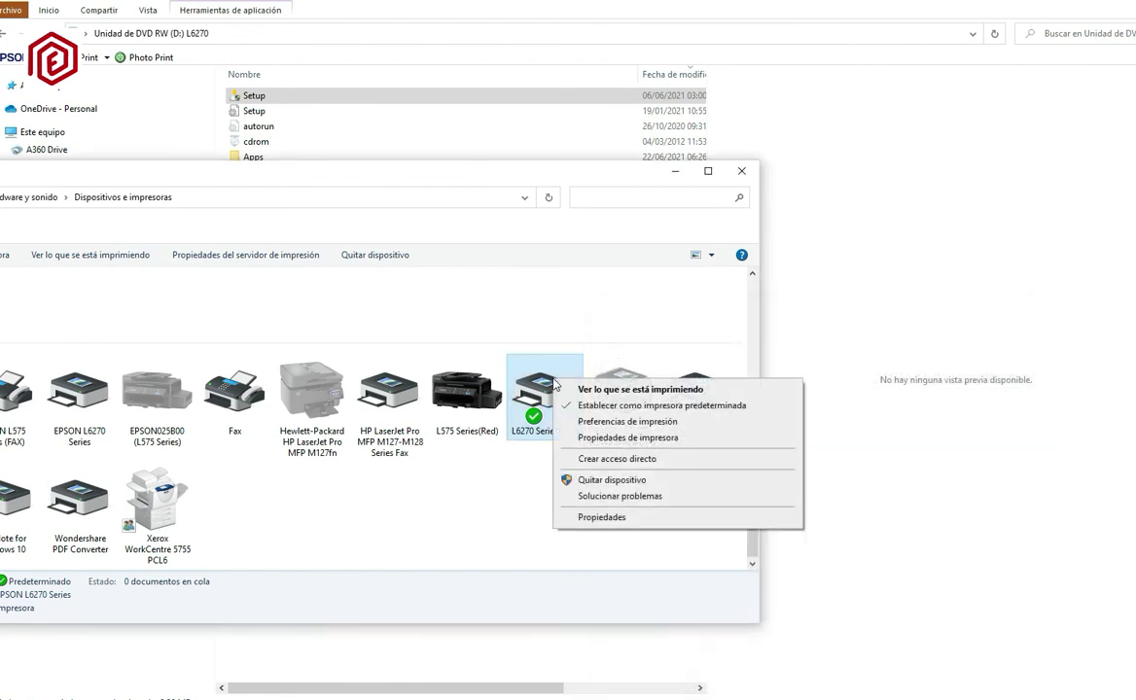
click(610, 440)
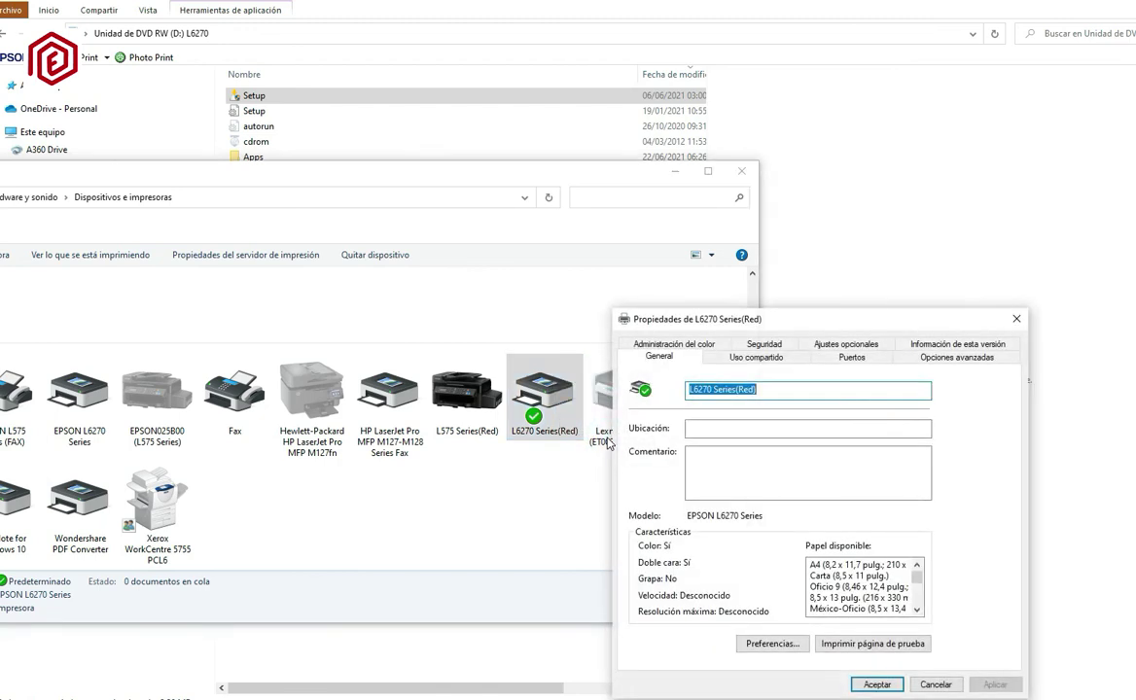
click(849, 646)
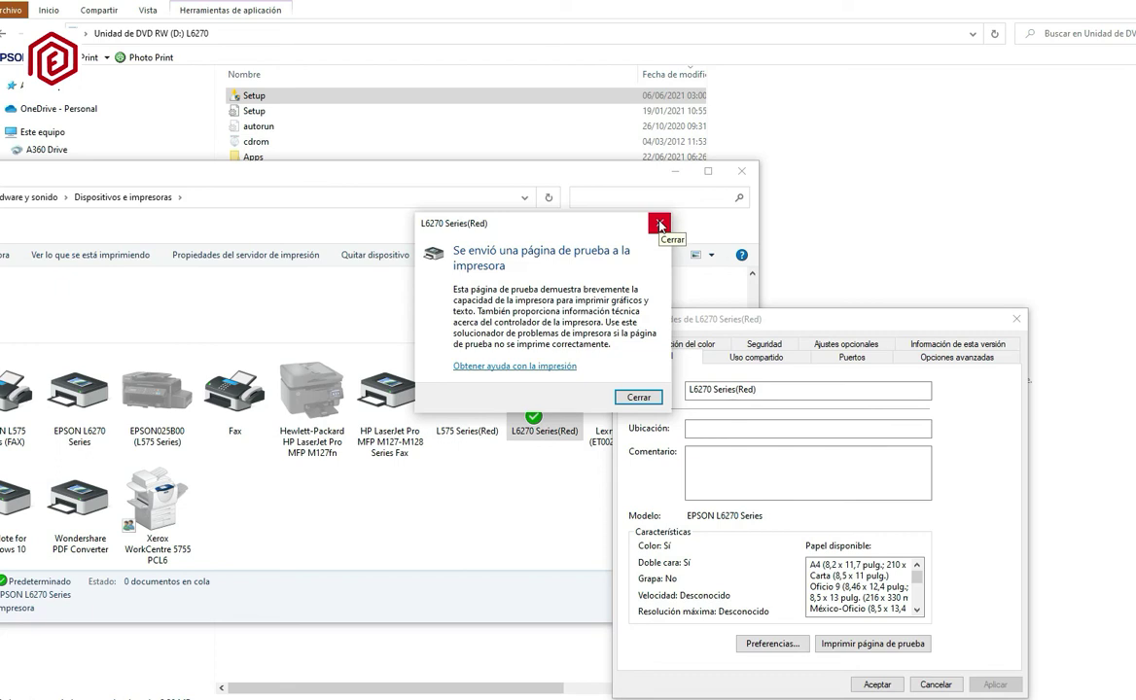
click(660, 227)
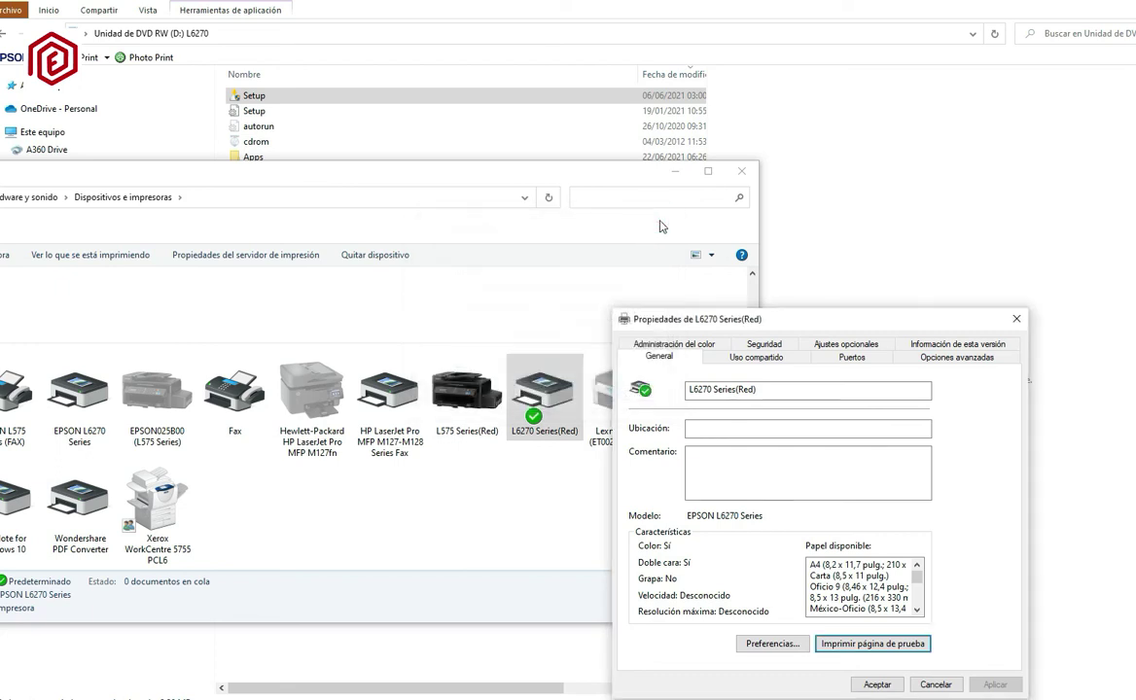